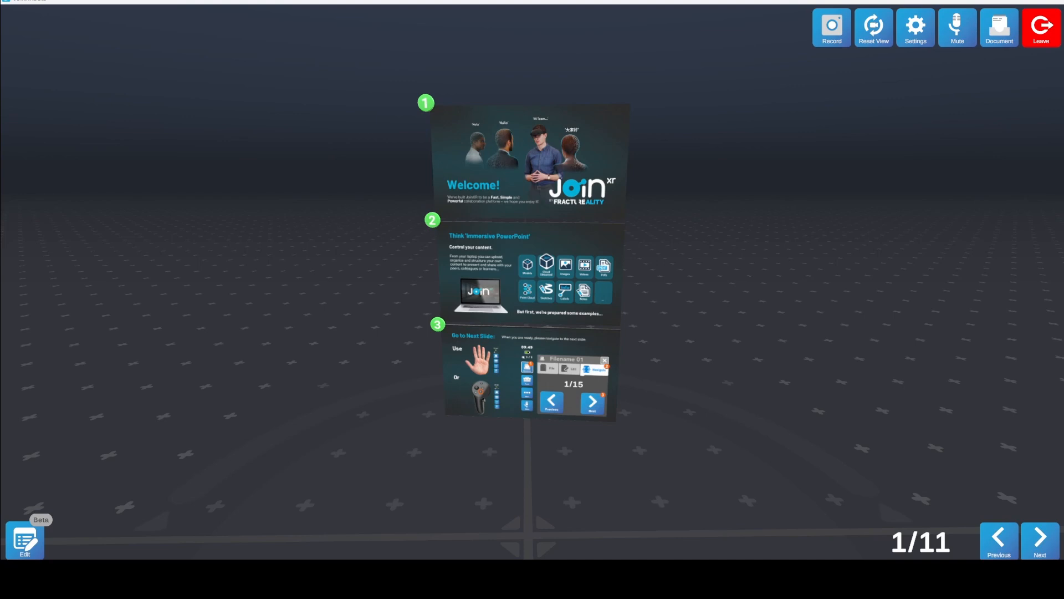
Advance the presentation to slide 5 and open the document in edit mode.
click(1042, 540)
click(1042, 541)
click(1042, 542)
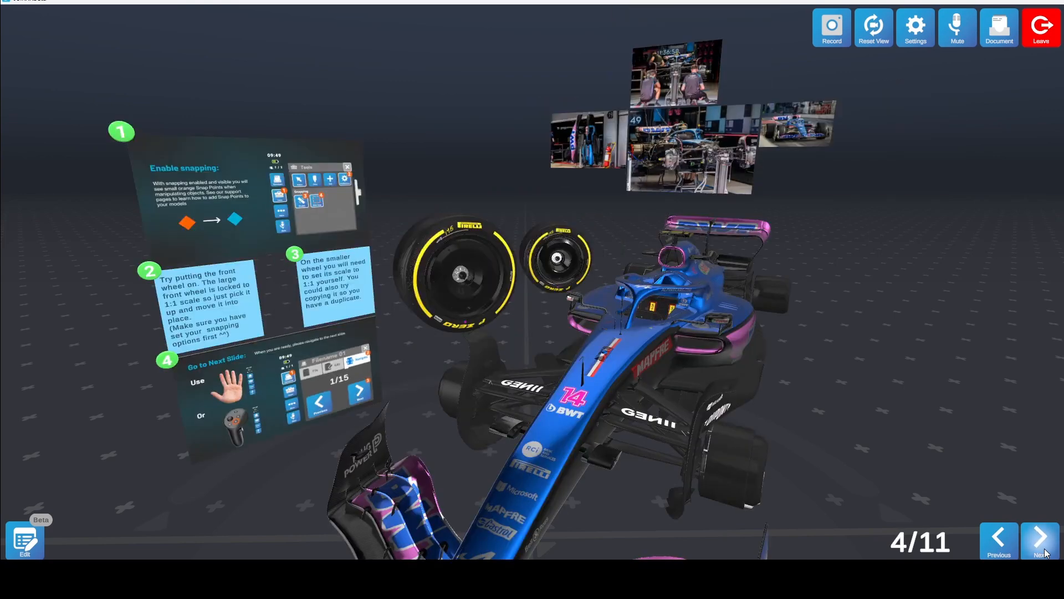
click(1042, 549)
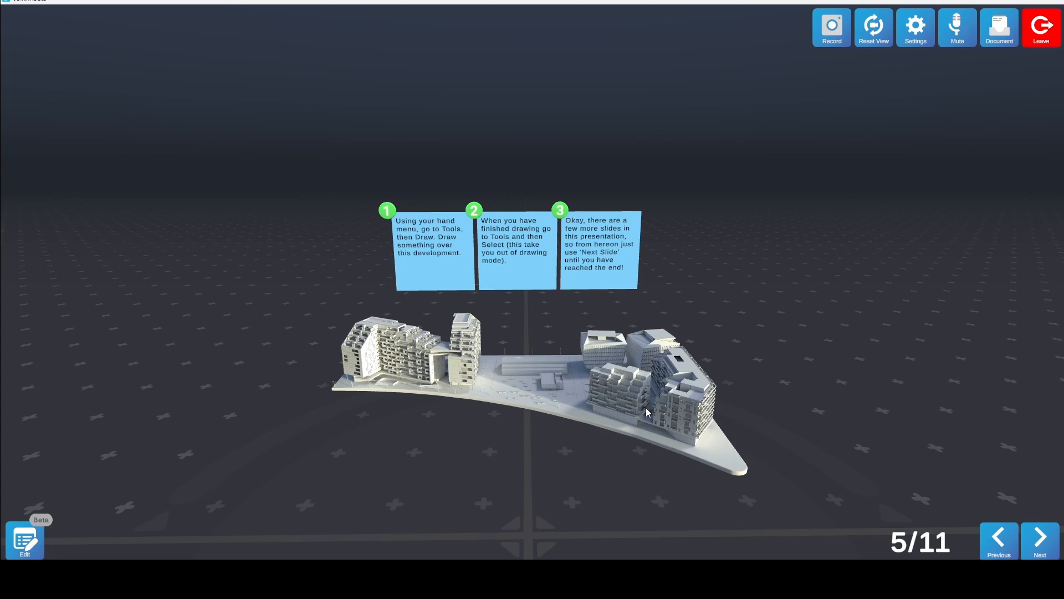
click(25, 548)
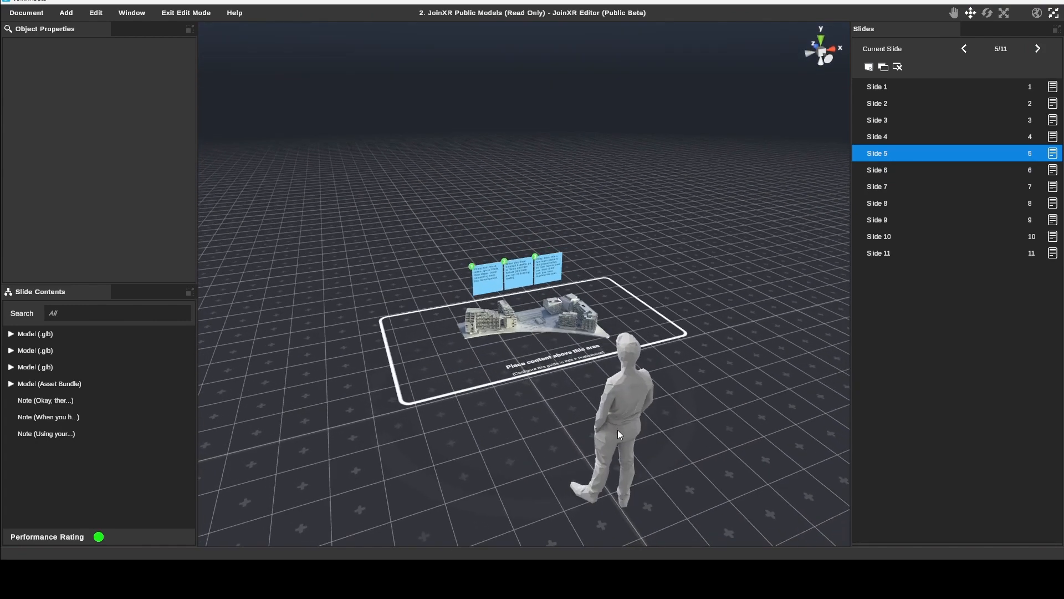
Unlock the building development model on slide 6 and set its scale to 70.
alt+right_drag(533, 407, 952, 360)
alt+right_drag(587, 410, 700, 400)
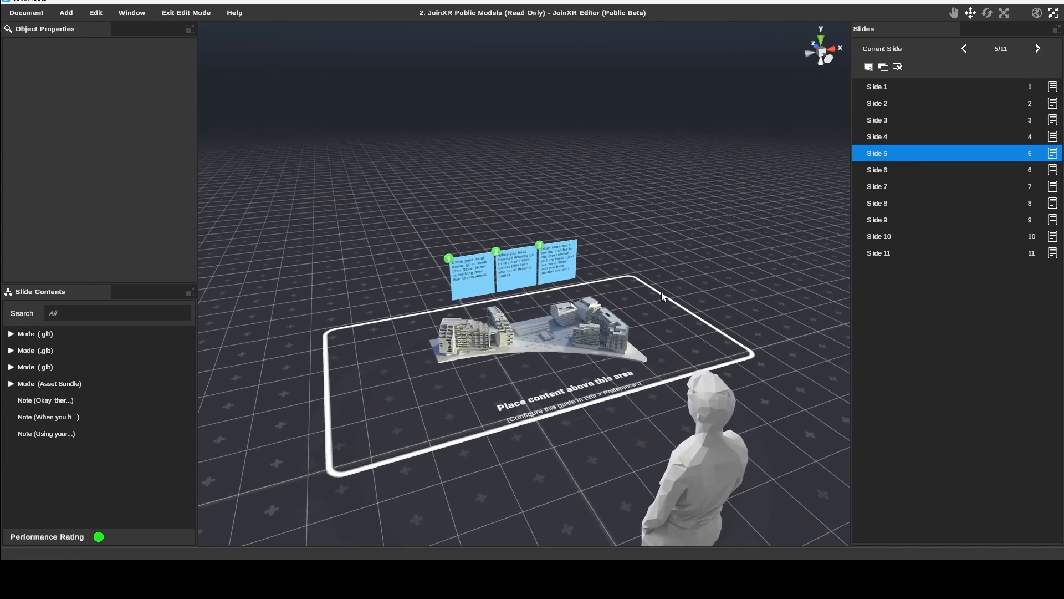
mouse_move(557, 461)
alt+mouse_down()
mouse_move(582, 453)
mouse_move(601, 424)
mouse_move(567, 463)
alt+mouse_up()
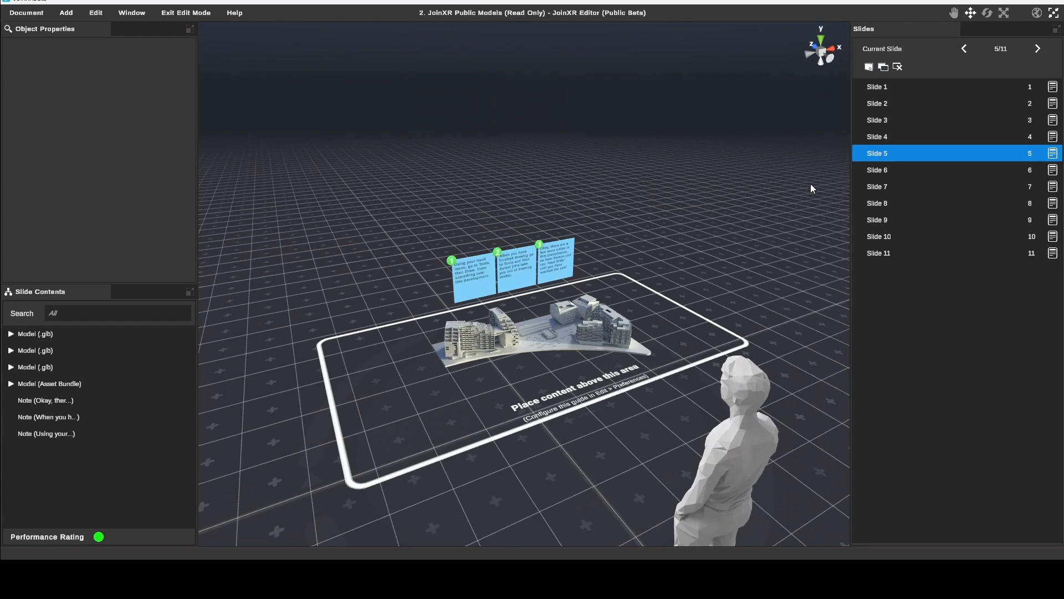
click(884, 176)
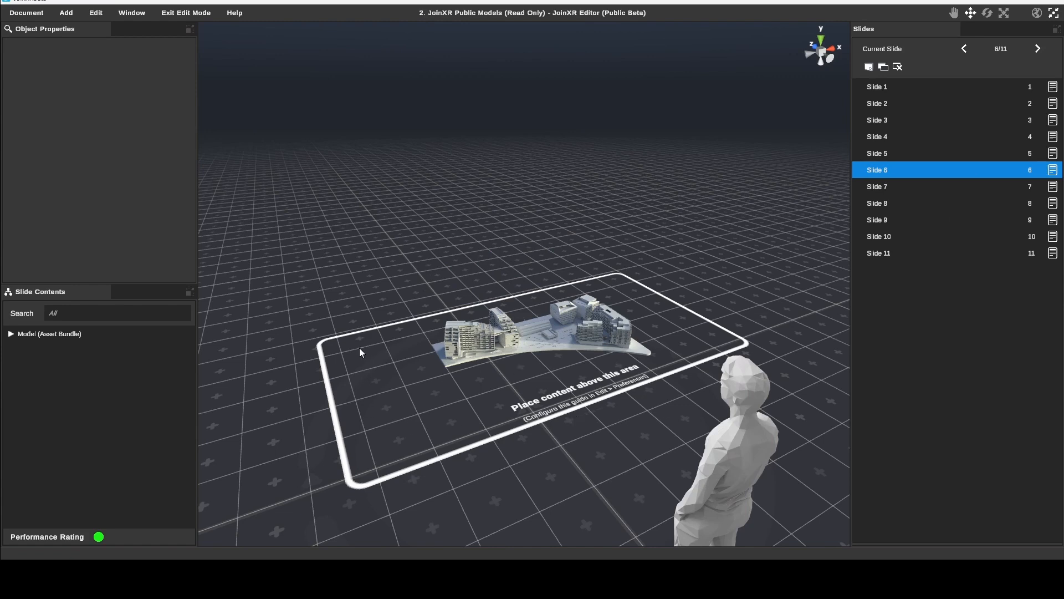
click(562, 332)
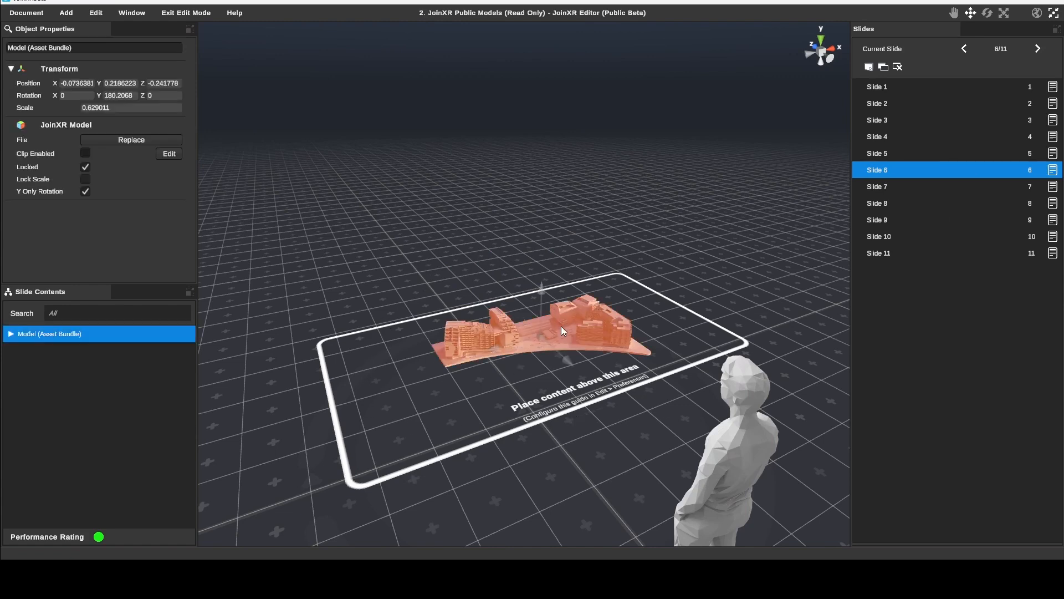
click(86, 168)
click(121, 107)
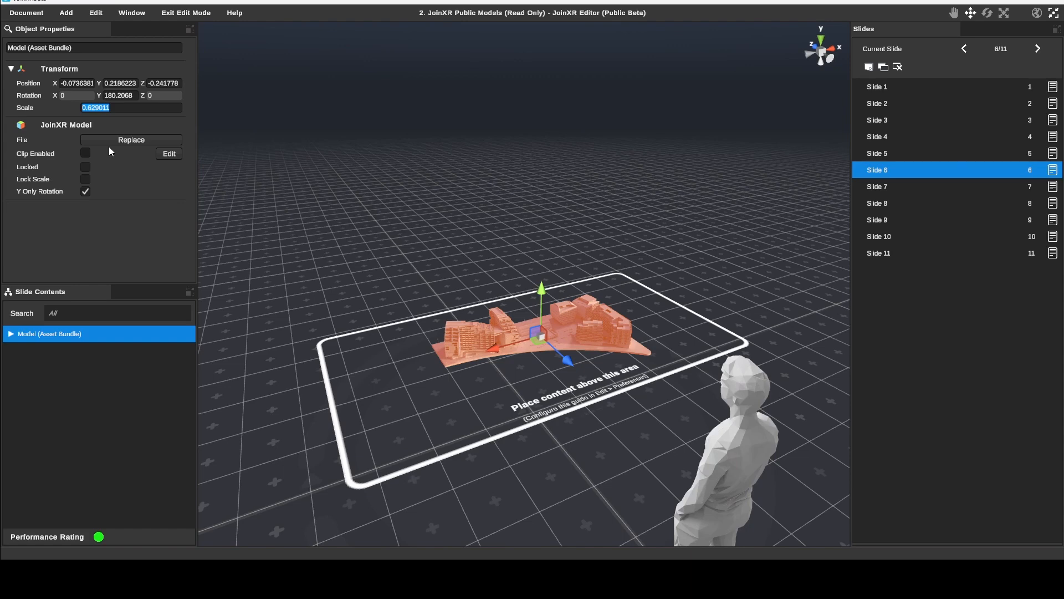
text(70)
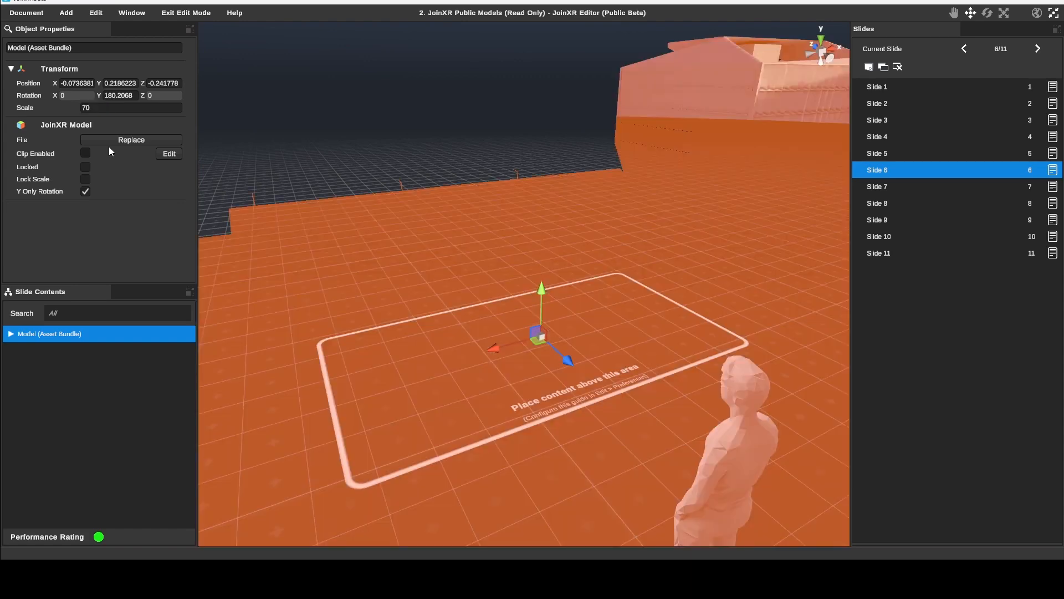
Raise the enlarged model to a Y position of about 12.6 so the human figure stands on its plaza.
scroll(495, 358, down, 10)
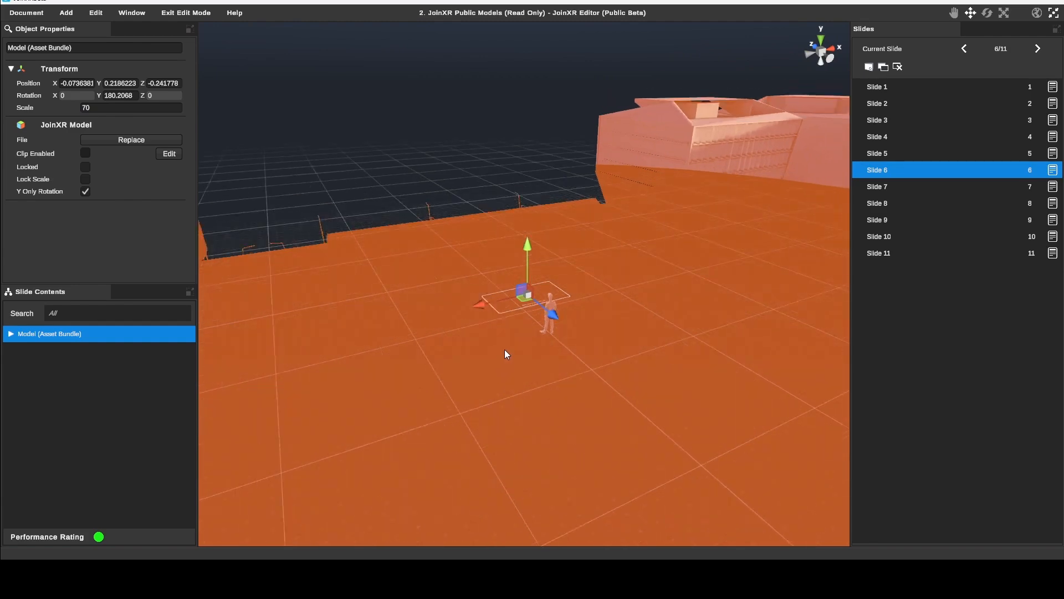
scroll(505, 355, down, 5)
drag(527, 238, 530, 139)
scroll(551, 316, up, 3)
scroll(550, 313, up, 3)
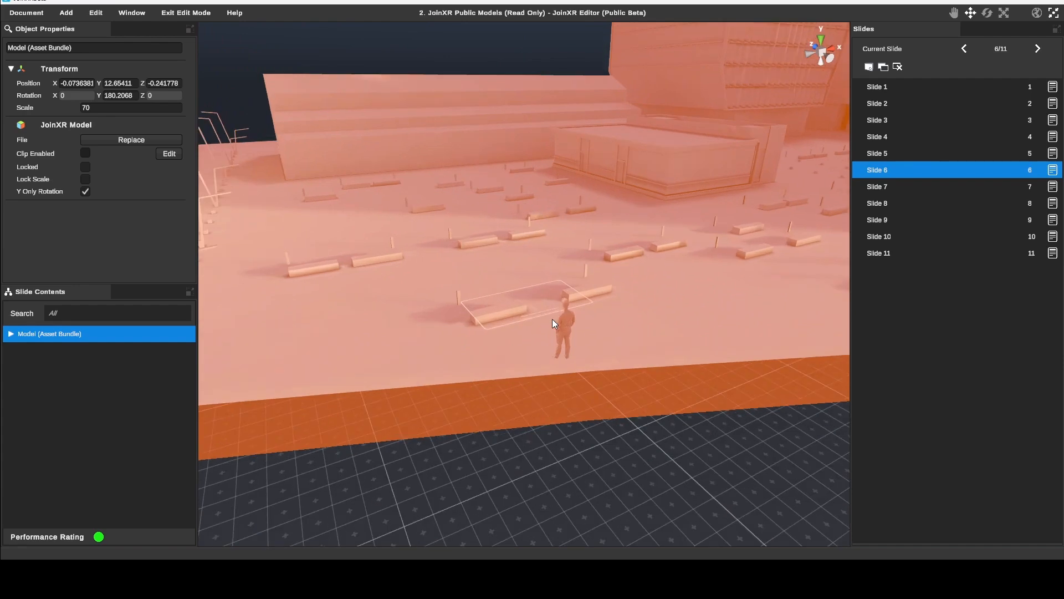
scroll(550, 323, down, 2)
scroll(550, 319, down, 4)
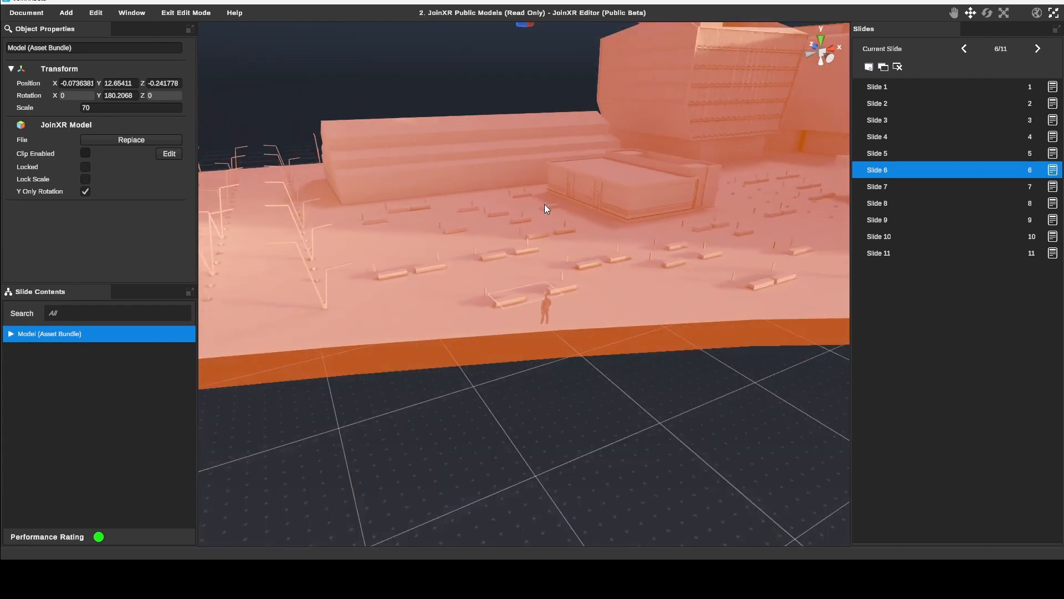
drag(527, 46, 527, 46)
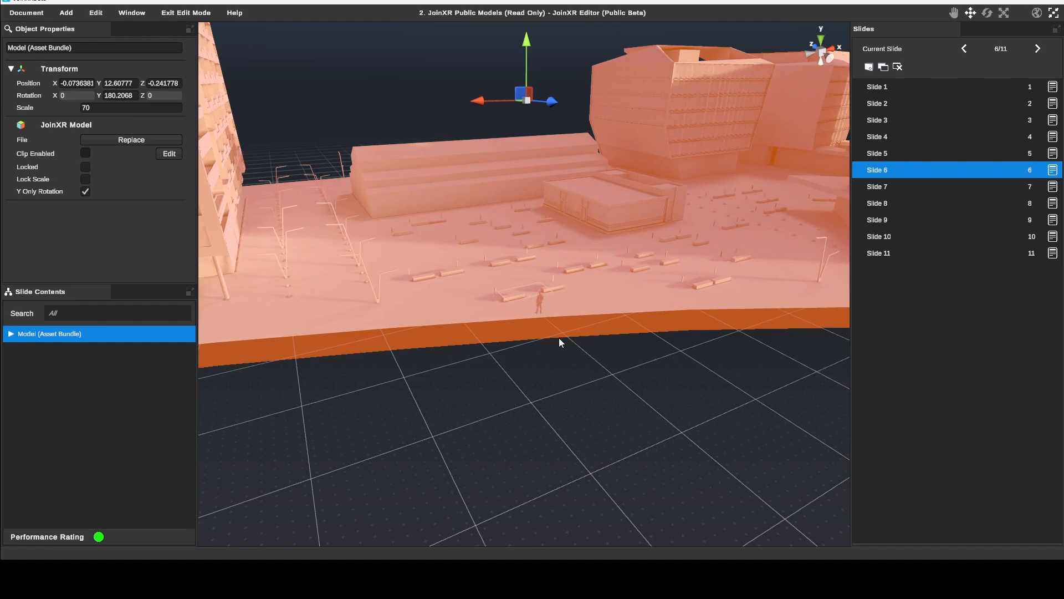
scroll(559, 338, up, 4)
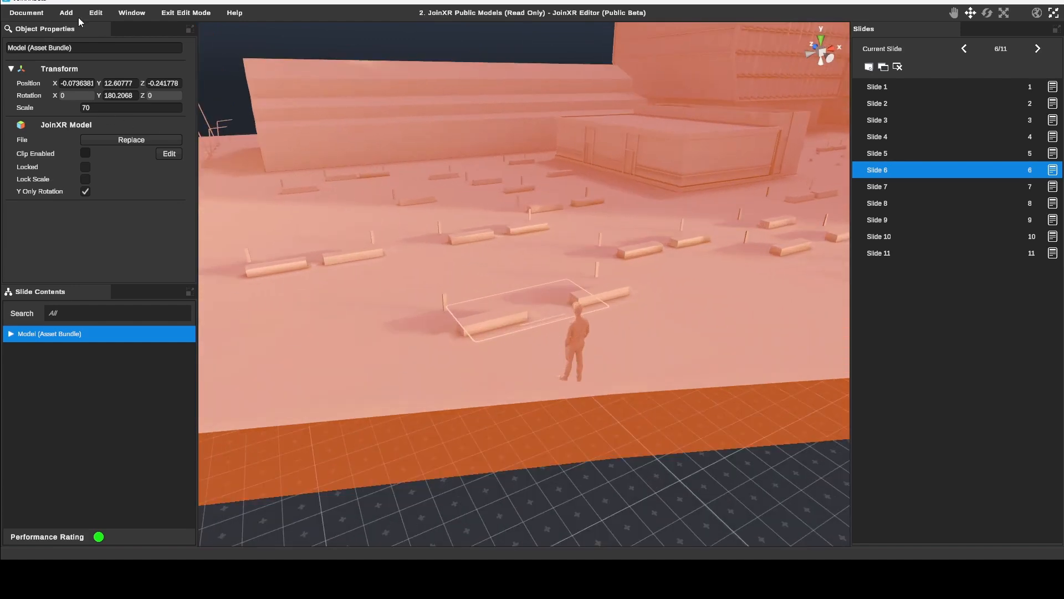
Hide the content guide through the user preferences.
click(96, 12)
click(105, 103)
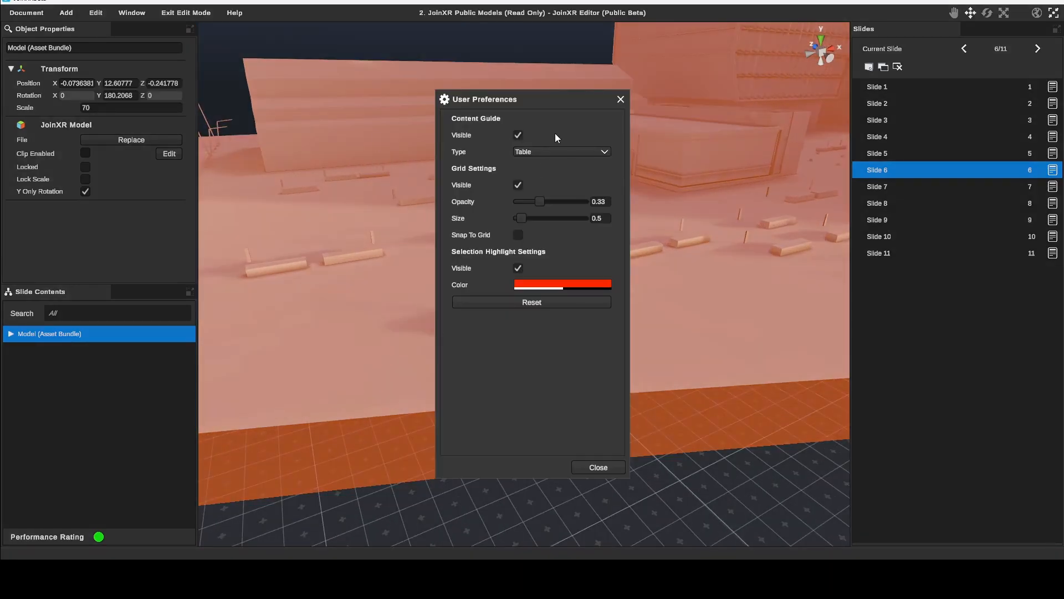
click(606, 467)
scroll(645, 279, down, 5)
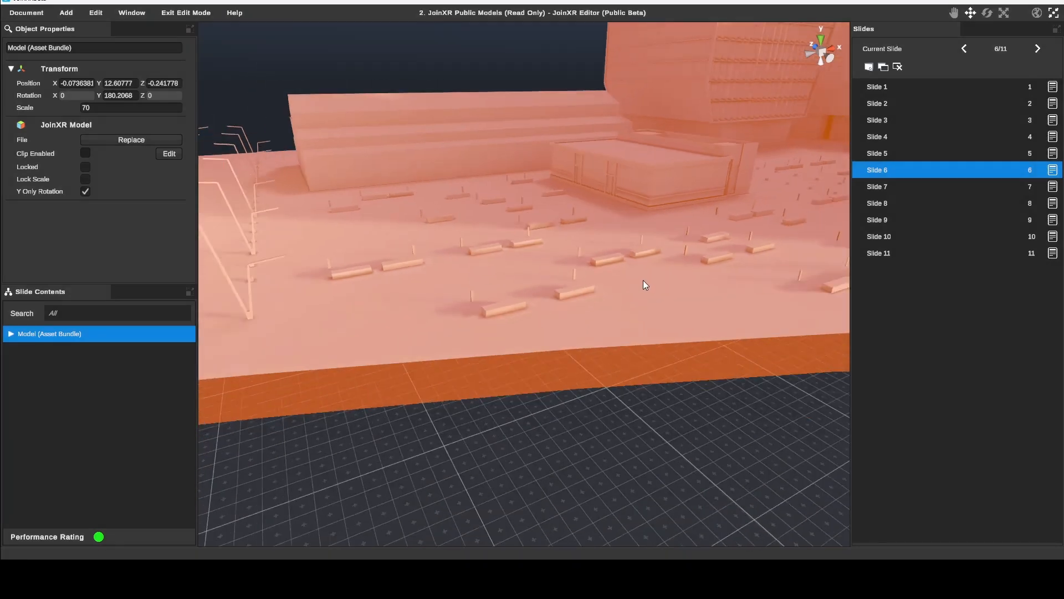
Deselect the model and change the slide type of slide 6 to Environment.
click(575, 467)
scroll(540, 272, down, 4)
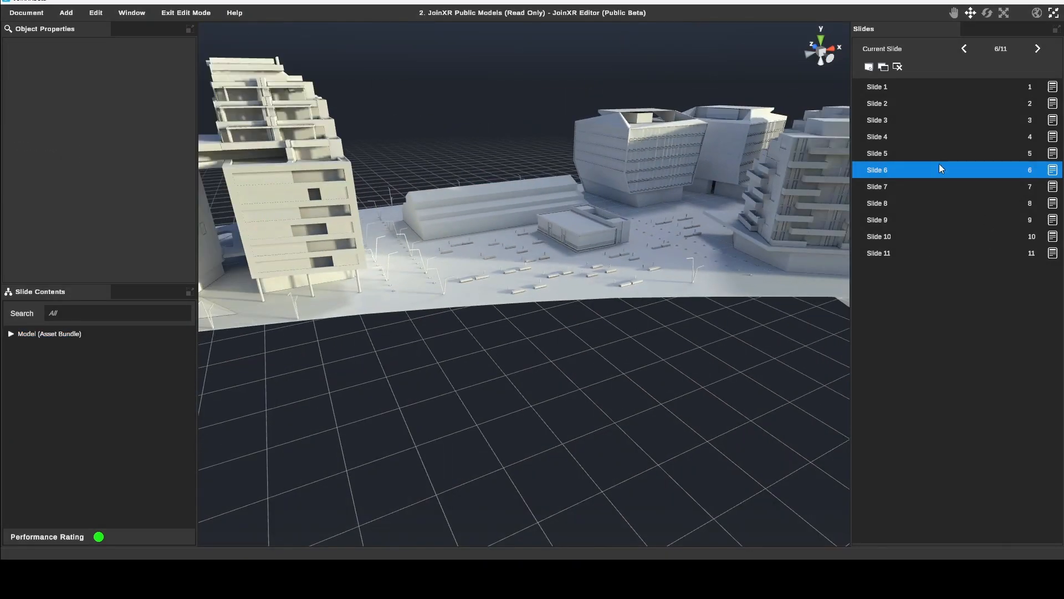
right_click(940, 168)
mouse_move(985, 232)
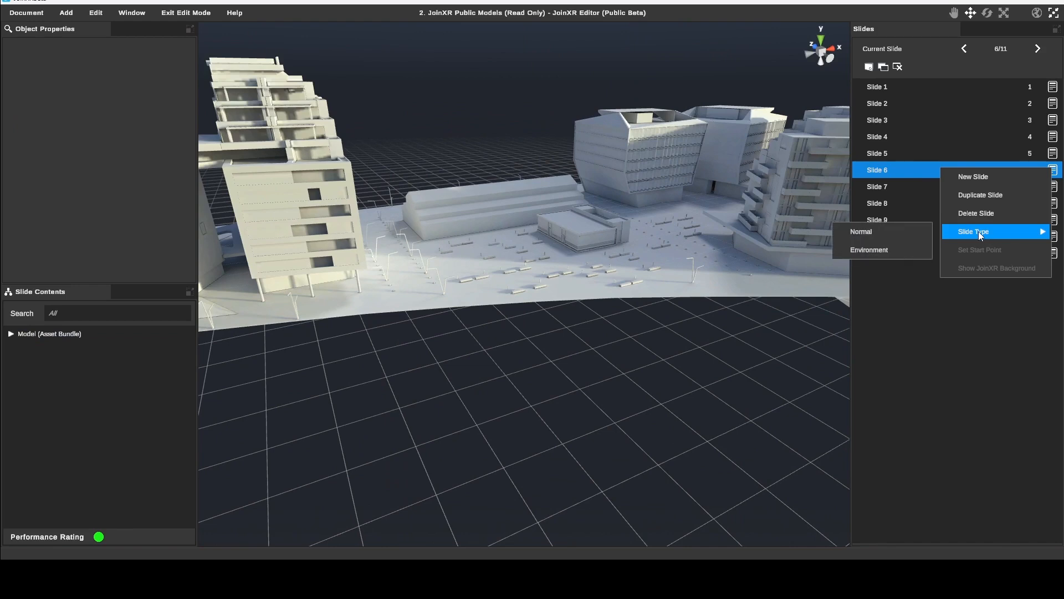
click(917, 251)
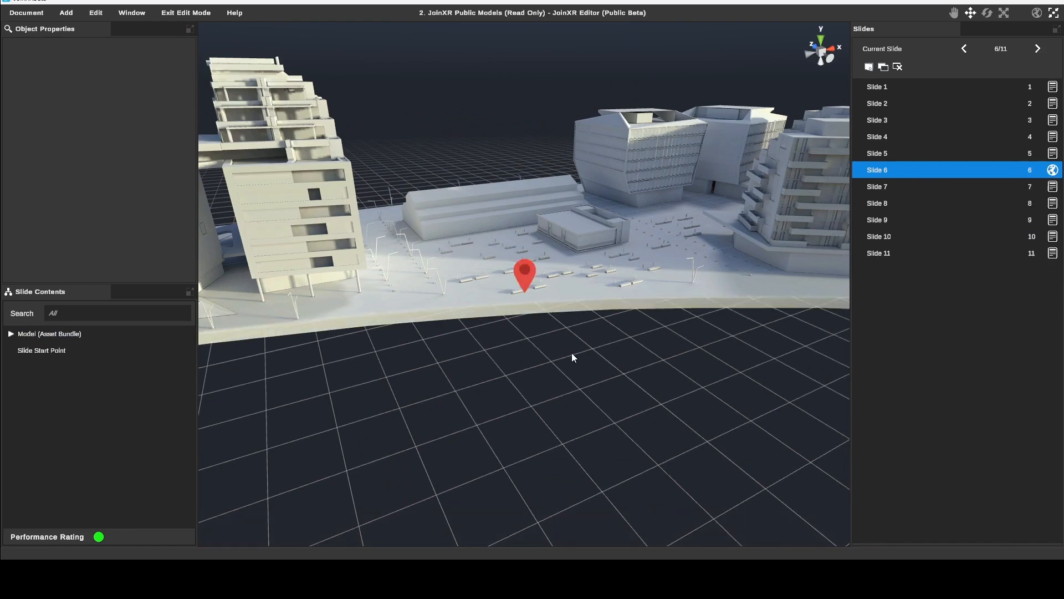
Select the slide start point and examine its placement on the plaza from several distances and angles.
click(525, 272)
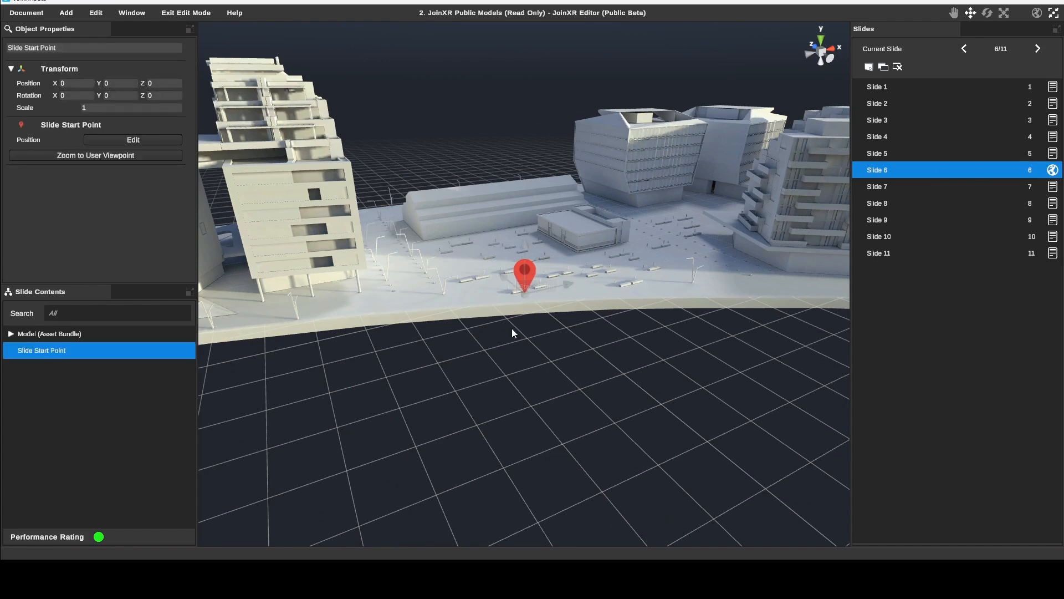
middle_drag(572, 335, 592, 370)
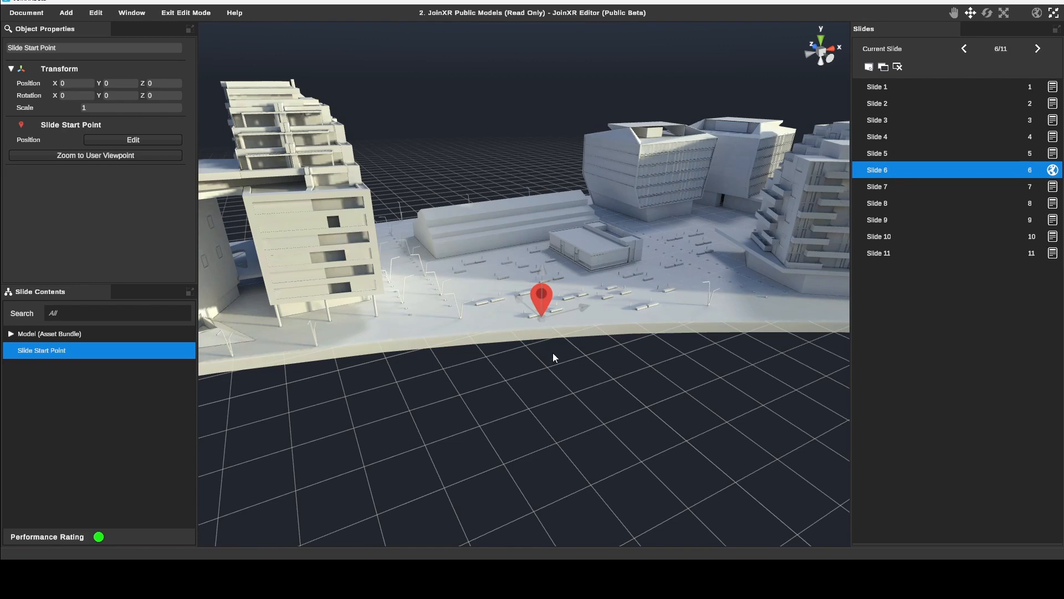
scroll(543, 345, up, 5)
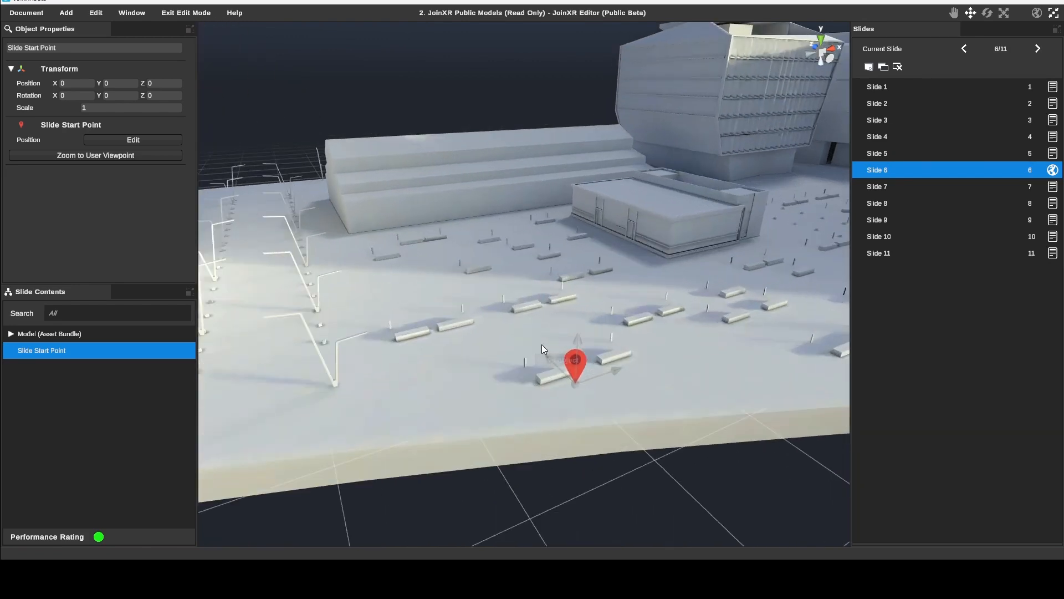
middle_drag(542, 345, 516, 316)
scroll(554, 409, up, 3)
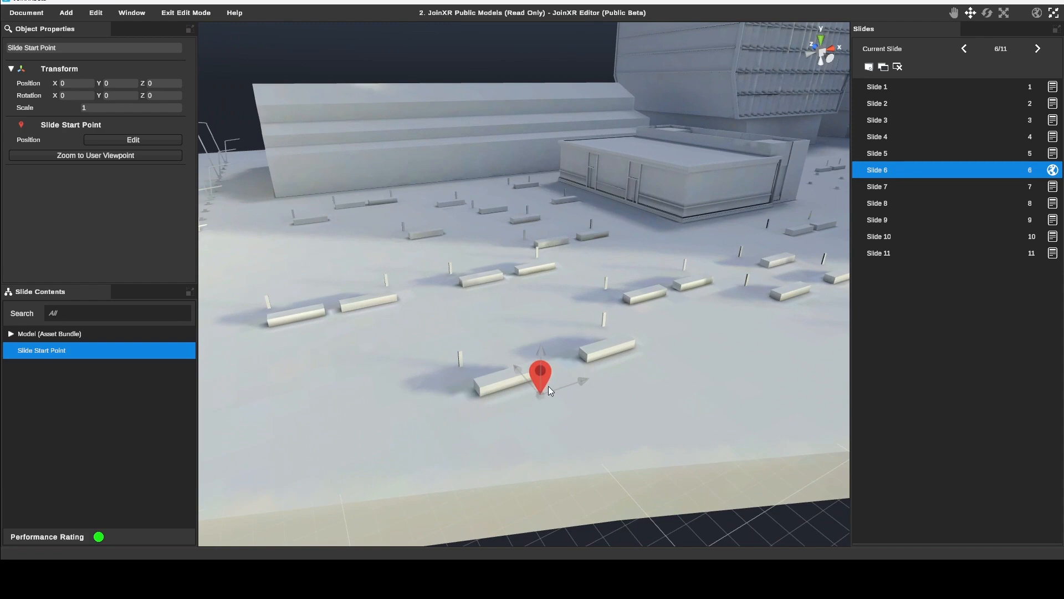
scroll(543, 389, down, 8)
mouse_move(546, 370)
middle_down()
mouse_move(541, 347)
mouse_move(544, 383)
middle_up()
scroll(549, 333, up, 3)
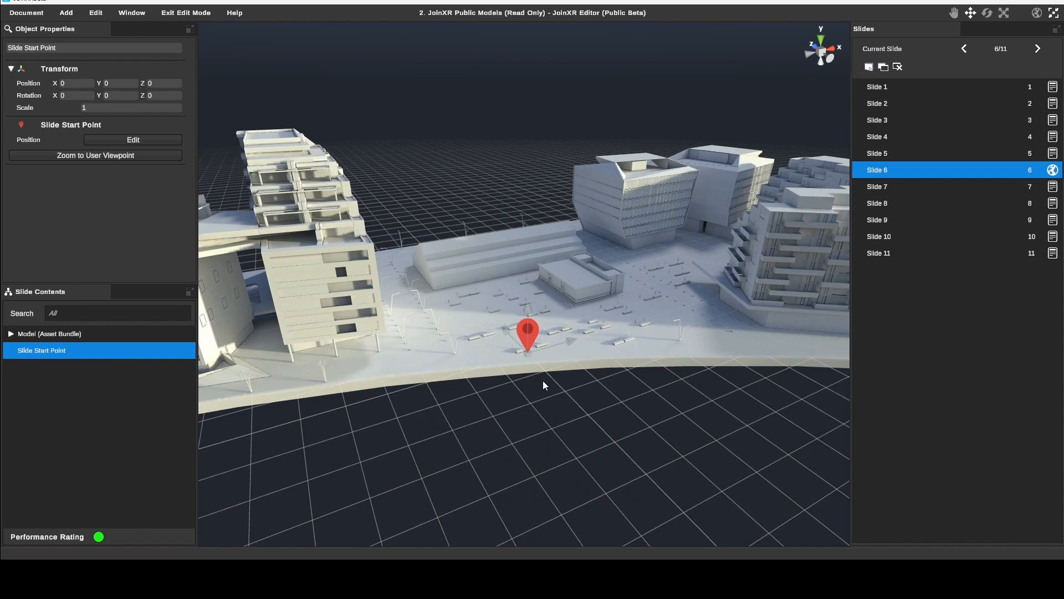
alt+drag(561, 394, 599, 396)
scroll(553, 341, up, 3)
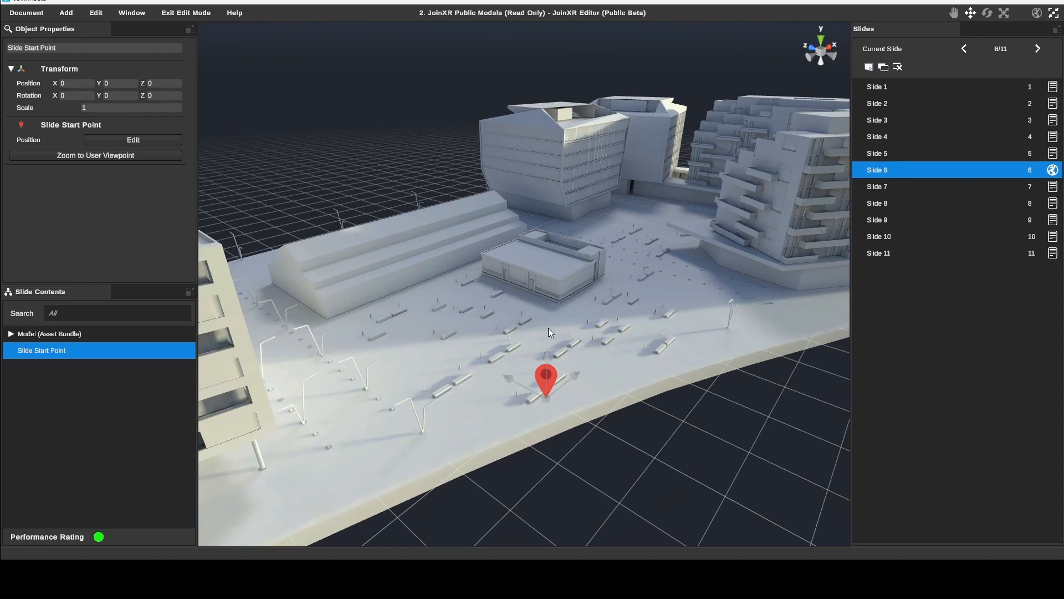
scroll(537, 382, down, 2)
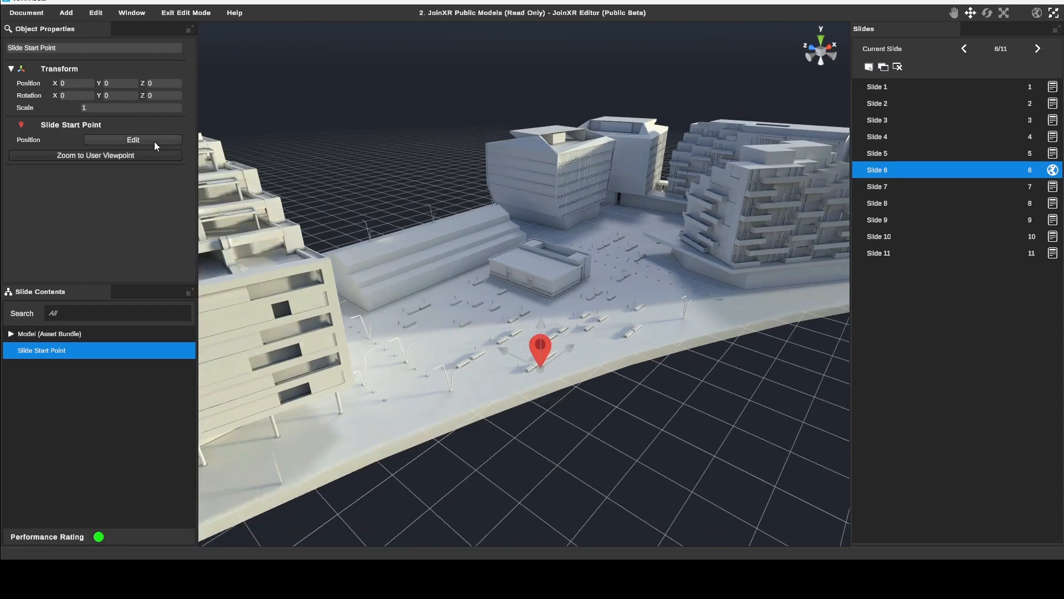
Edit the start point's position, moving it to about X -11.69, Z 6.6 and rotating it to about 96.66 around Y.
click(155, 141)
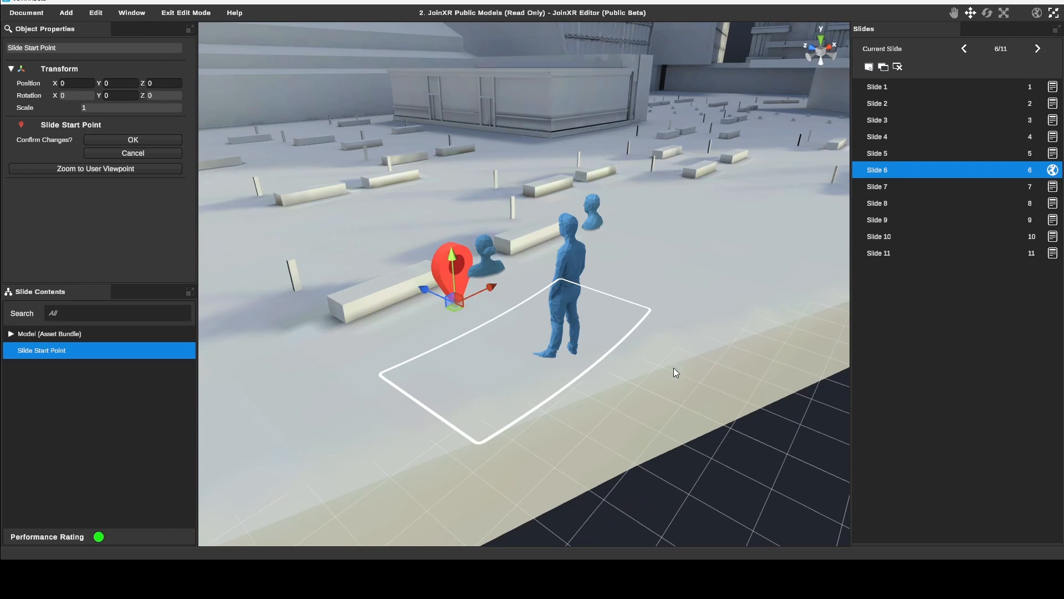
right_drag(694, 387, 672, 369)
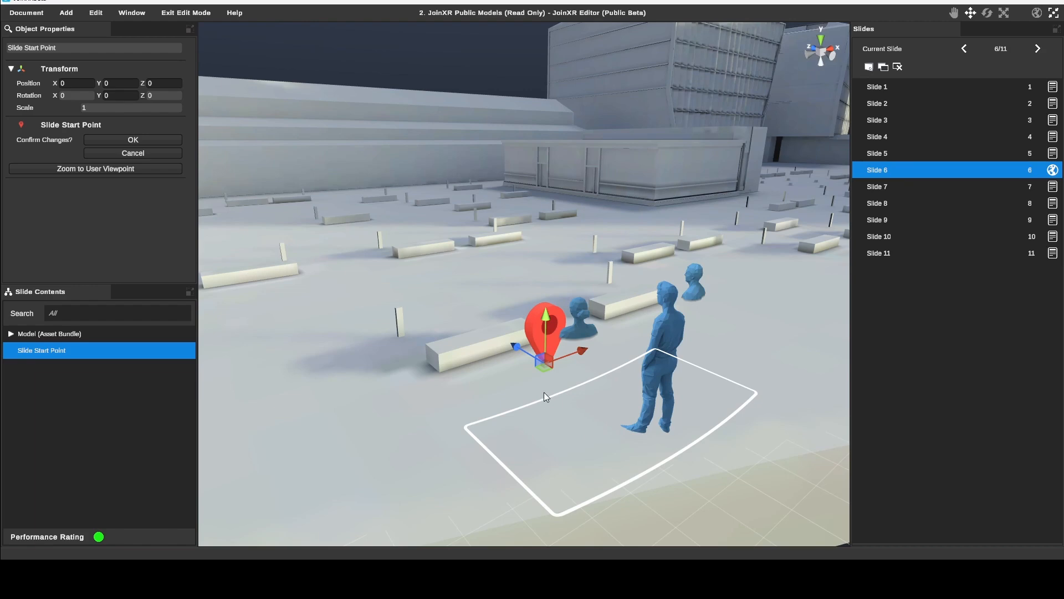
alt+drag(673, 432, 599, 406)
scroll(599, 405, down, 6)
middle_drag(495, 353, 605, 338)
drag(632, 333, 309, 370)
key(e)
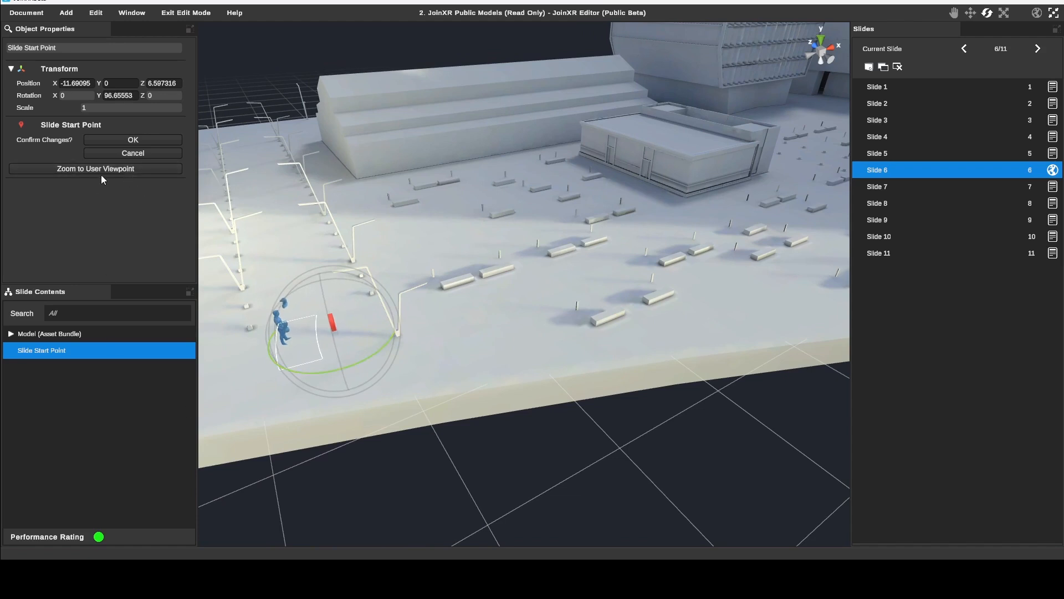
Refine the start point to about X -10.11, Z 7.75 while checking the user viewpoint, and confirm the position changes.
click(42, 169)
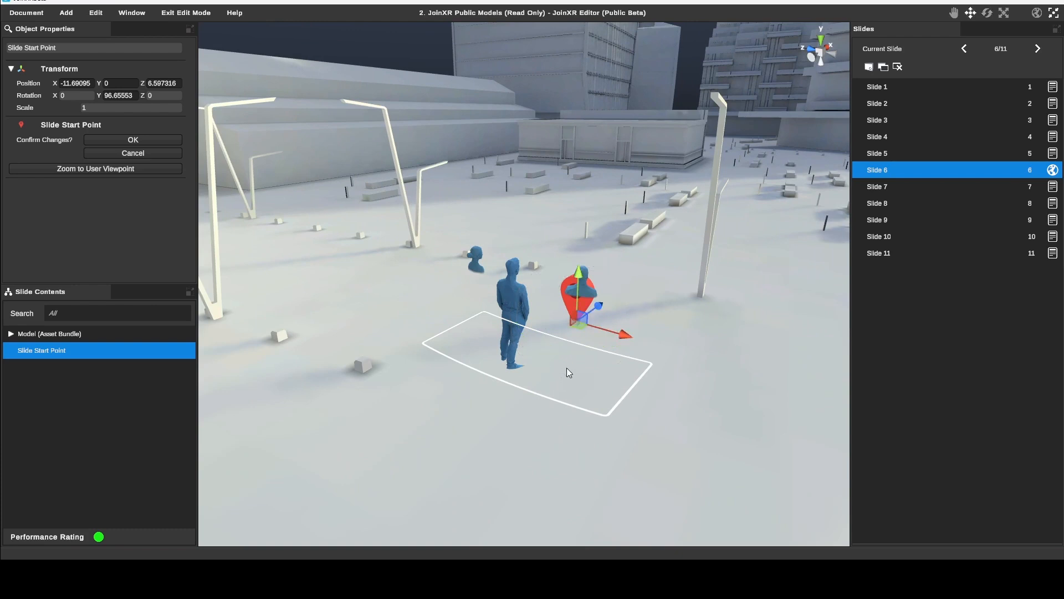
drag(582, 329, 558, 287)
click(110, 167)
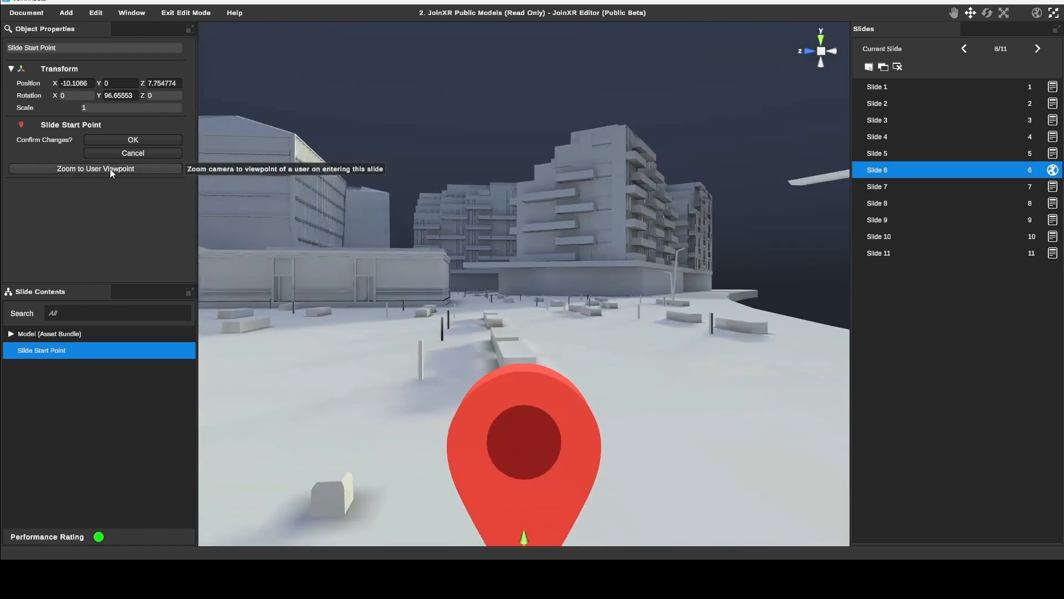
right_drag(706, 388, 622, 447)
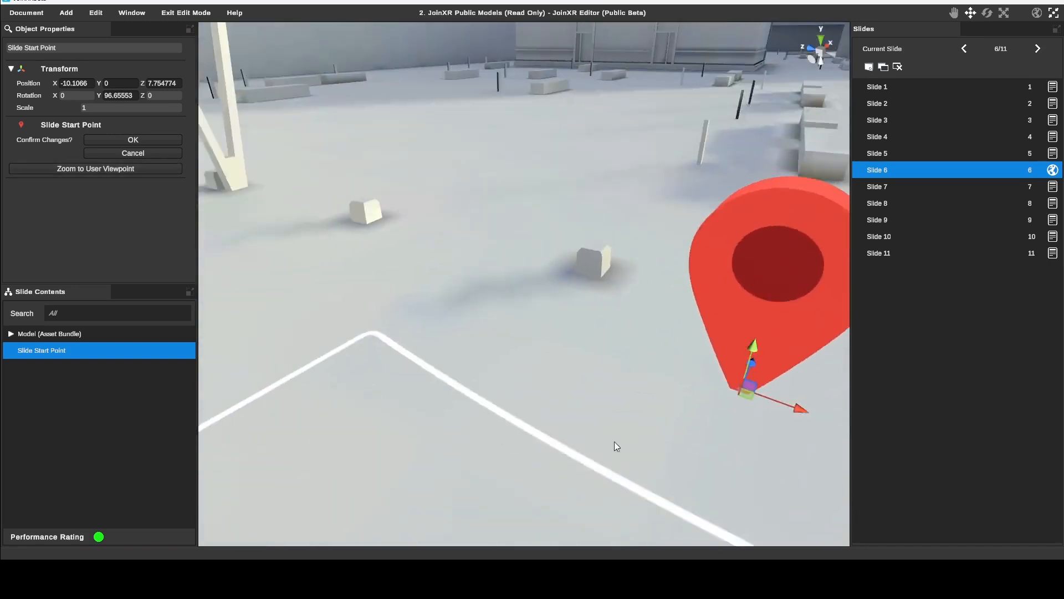
scroll(619, 444, down, 5)
click(157, 143)
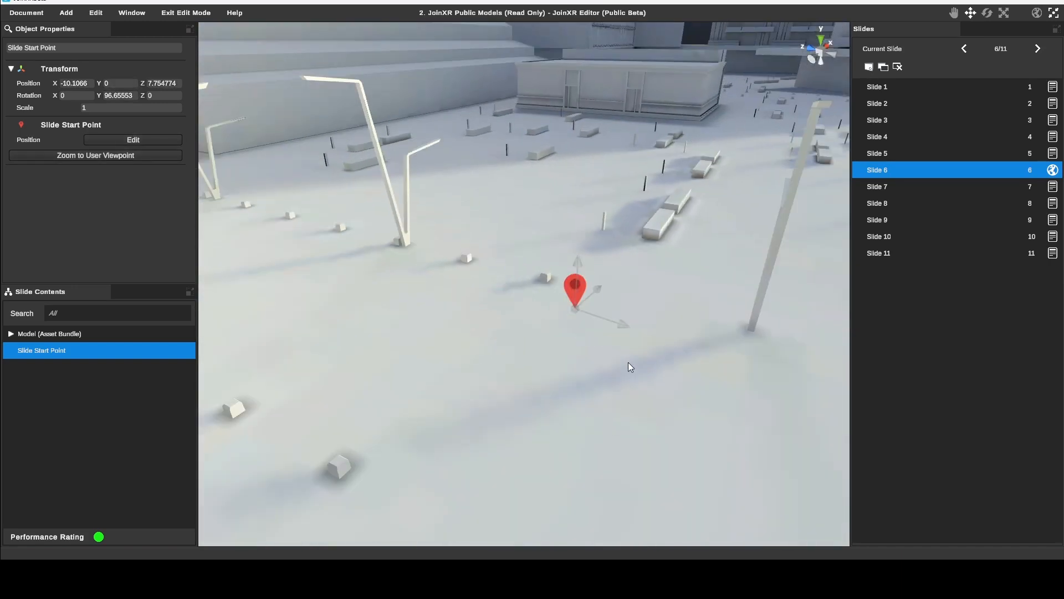
Duplicate the environment slide 6.
scroll(632, 364, down, 5)
right_drag(646, 360, 661, 367)
scroll(673, 363, down, 3)
middle_drag(675, 364, 565, 448)
right_click(913, 170)
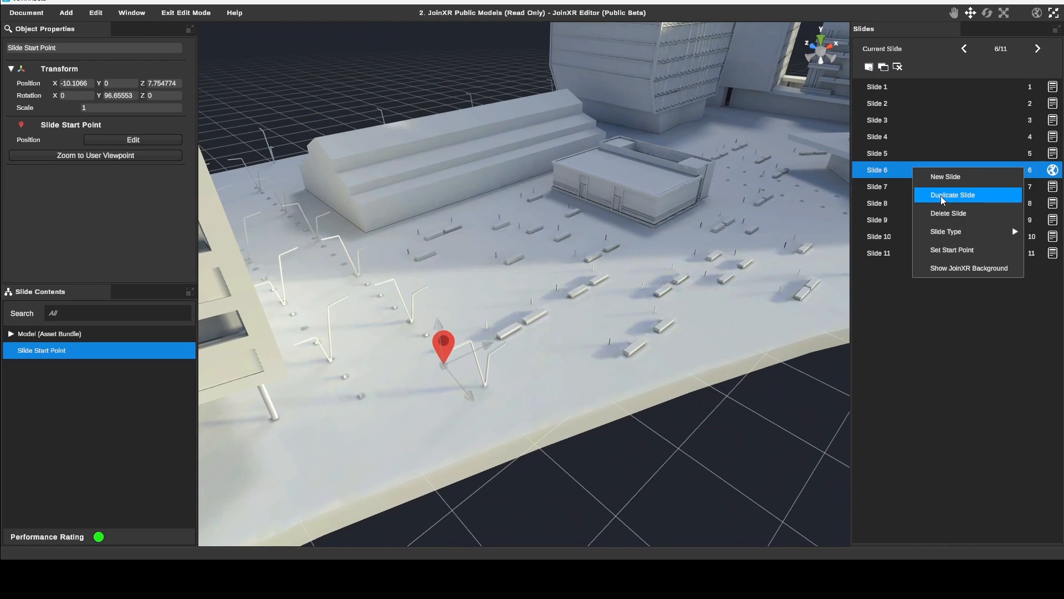
click(940, 195)
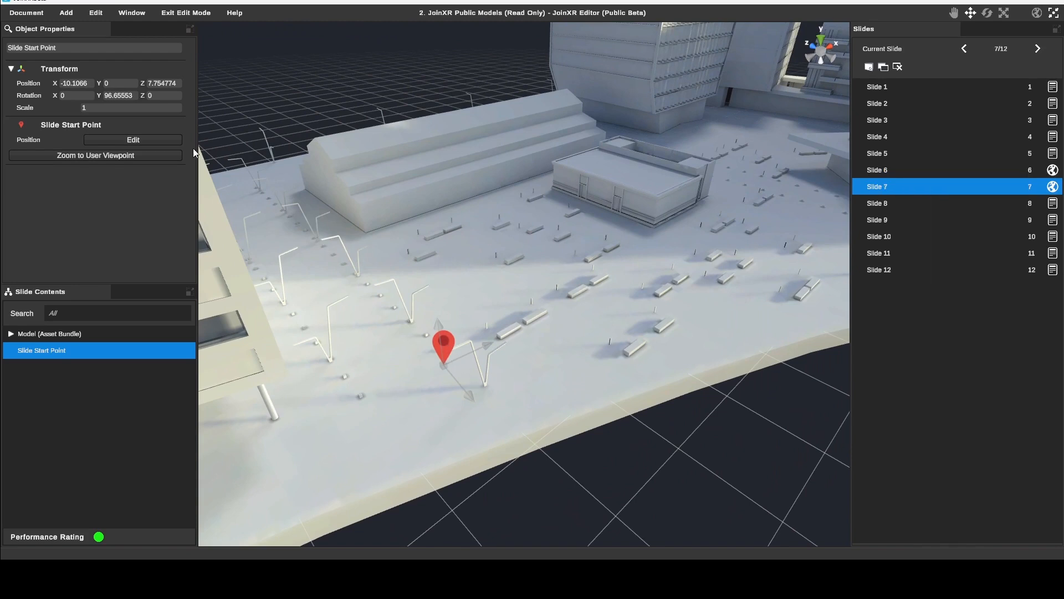
Edit slide 7's start point, moving it across the plaza to about X 10.65, Z 12.74.
click(124, 142)
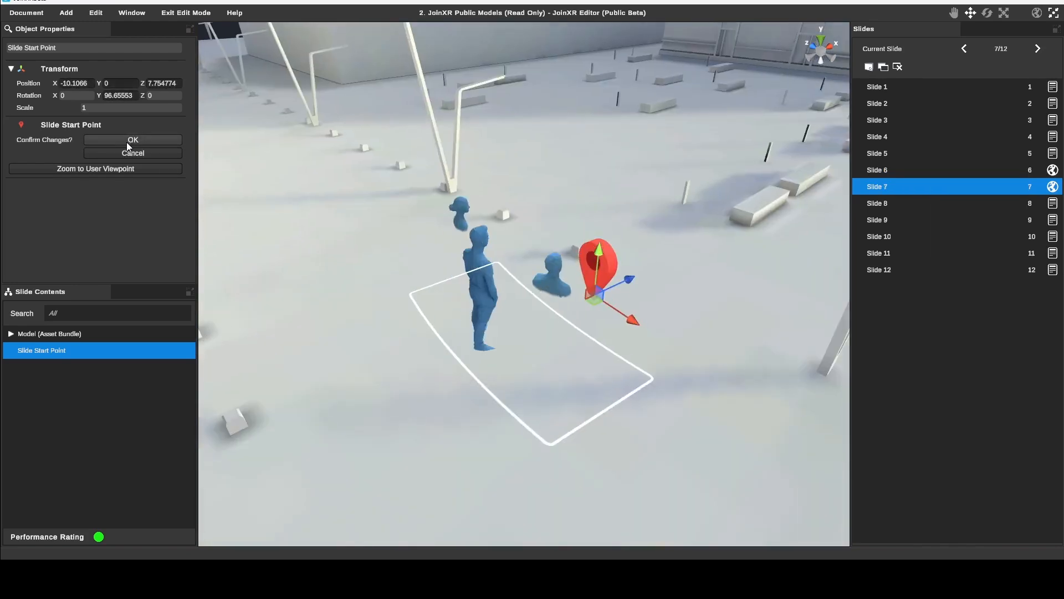
scroll(644, 362, down, 3)
scroll(633, 357, down, 2)
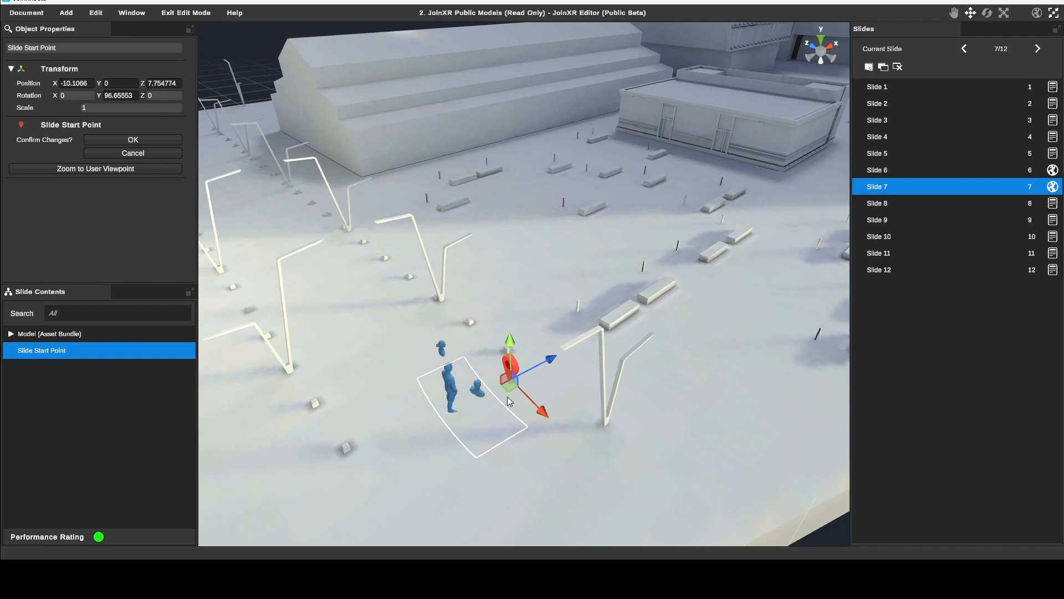
drag(512, 387, 666, 208)
drag(695, 183, 713, 175)
key(f)
alt+drag(712, 389, 516, 392)
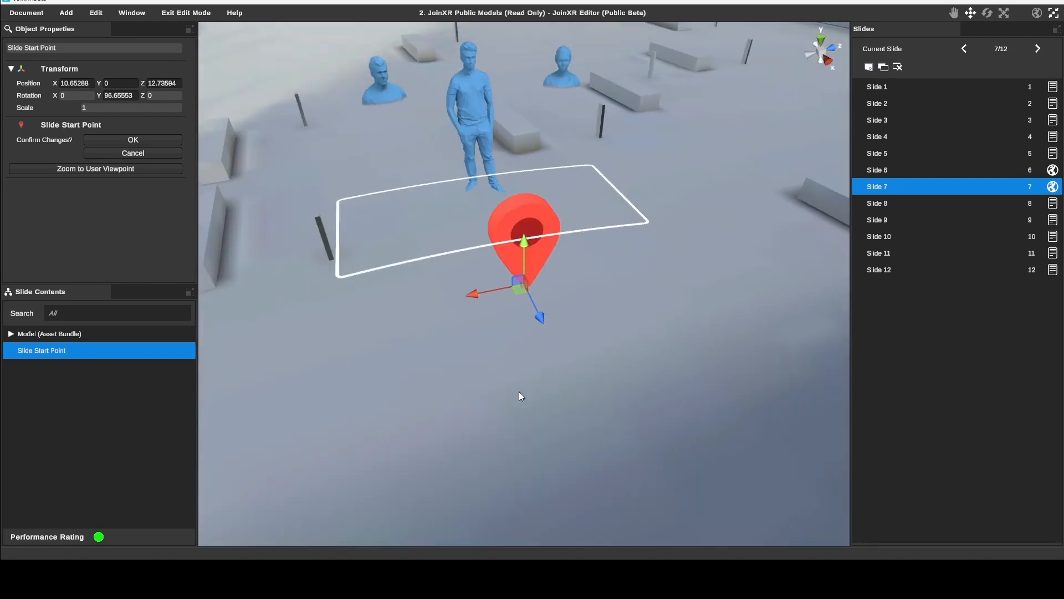
scroll(539, 377, down, 8)
Rotate slide 7's start point to about -72.04 around Y, check the user viewpoint and finish editing the position.
key(e)
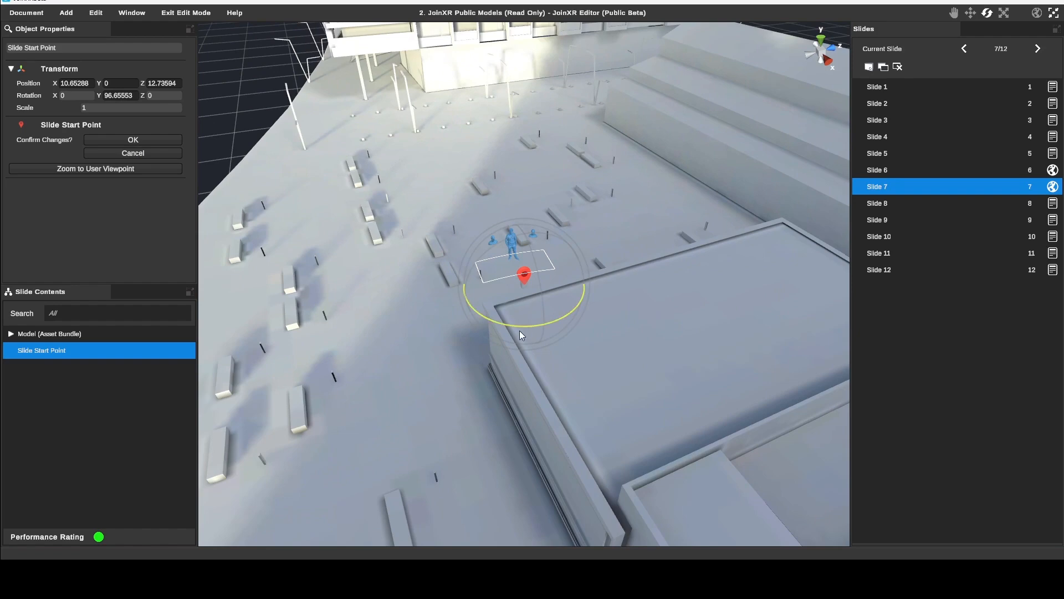
drag(521, 328, 635, 317)
right_drag(635, 323, 605, 184)
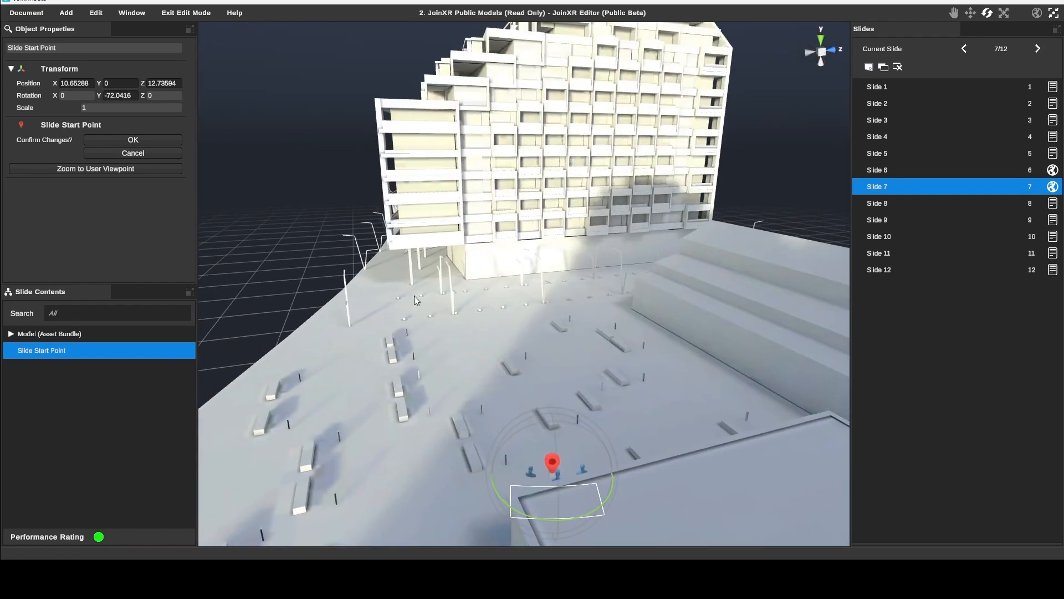
click(147, 168)
mouse_move(589, 420)
right_down()
mouse_move(636, 445)
mouse_move(562, 373)
mouse_move(565, 360)
right_up()
scroll(629, 438, down, 6)
click(581, 101)
scroll(487, 341, down, 5)
right_drag(484, 340, 833, 242)
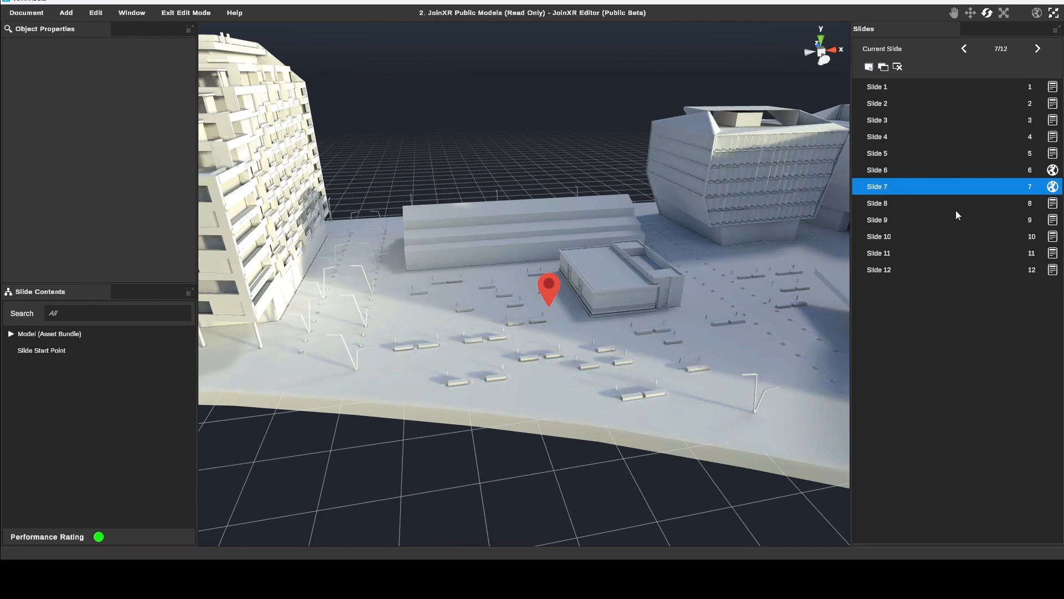
Duplicate slide 7 and reorder the copy to become slide 9, after the labelled model slide.
click(885, 67)
drag(915, 202, 916, 223)
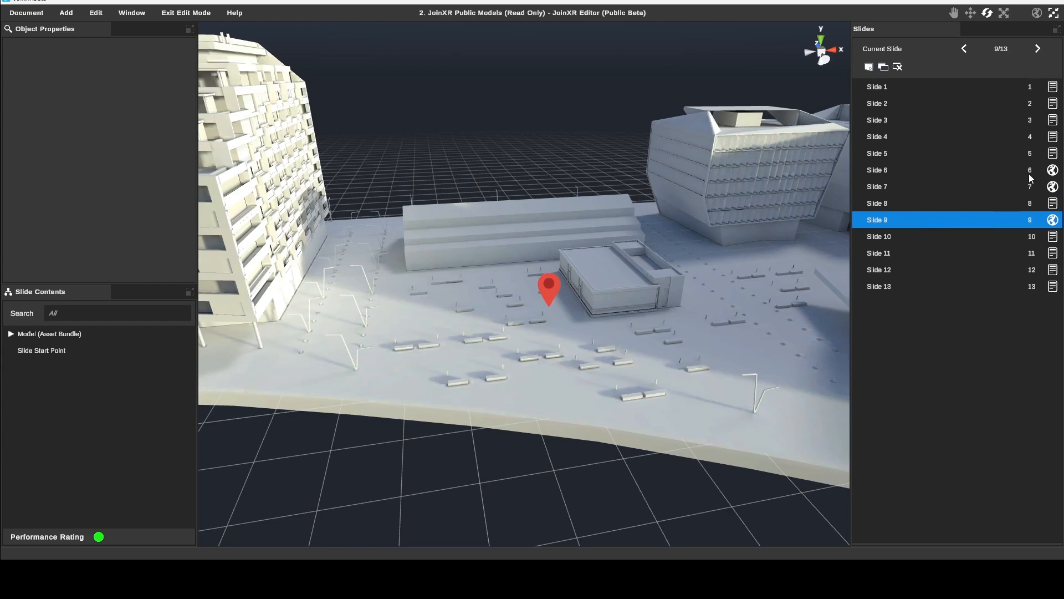
Review slides 5 to 8 in order to check how model and environment slides alternate.
click(932, 153)
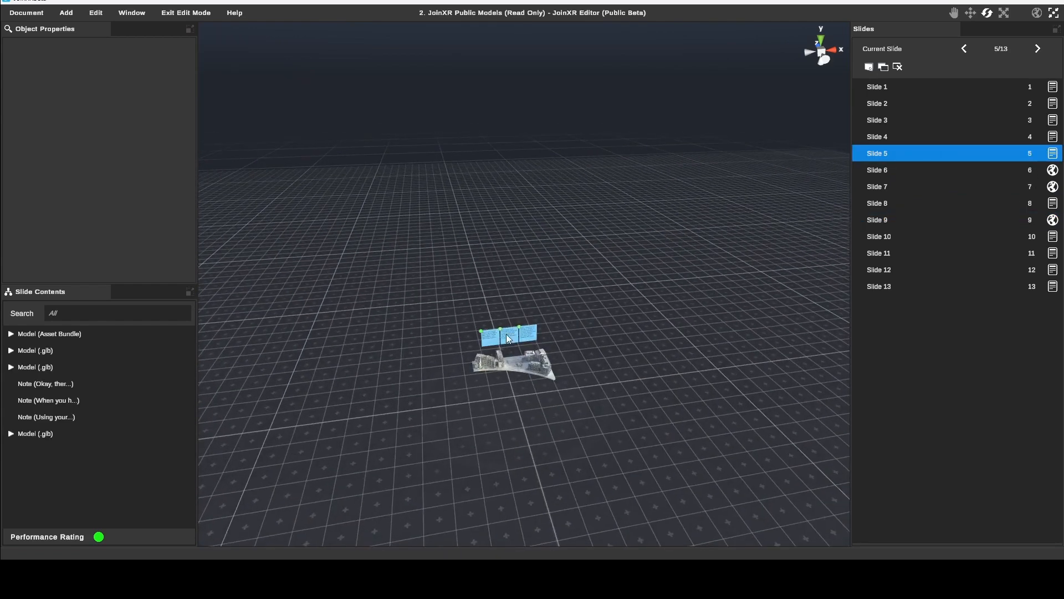
click(914, 169)
click(913, 188)
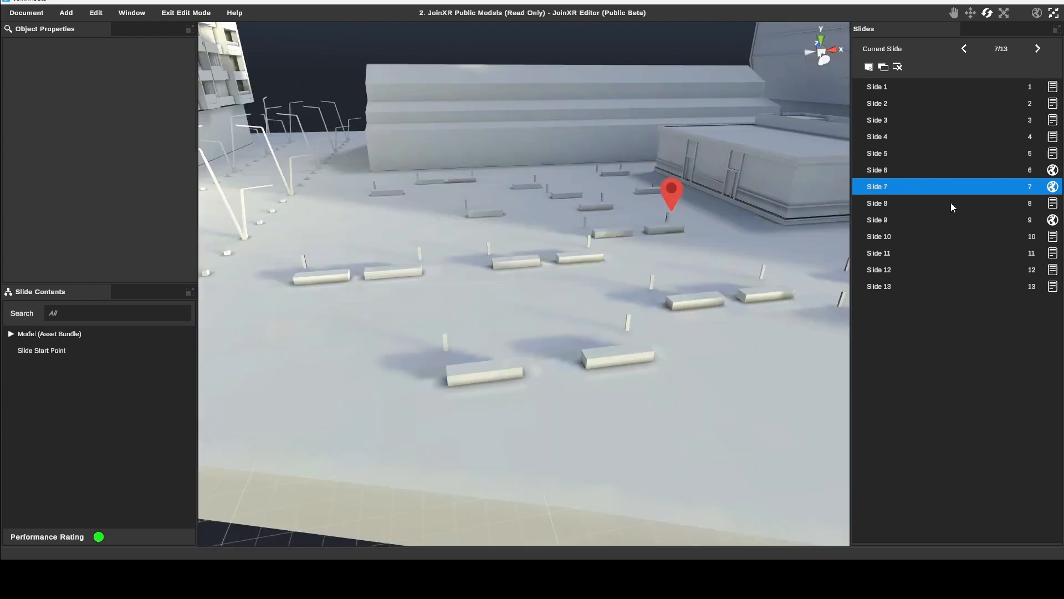
click(915, 204)
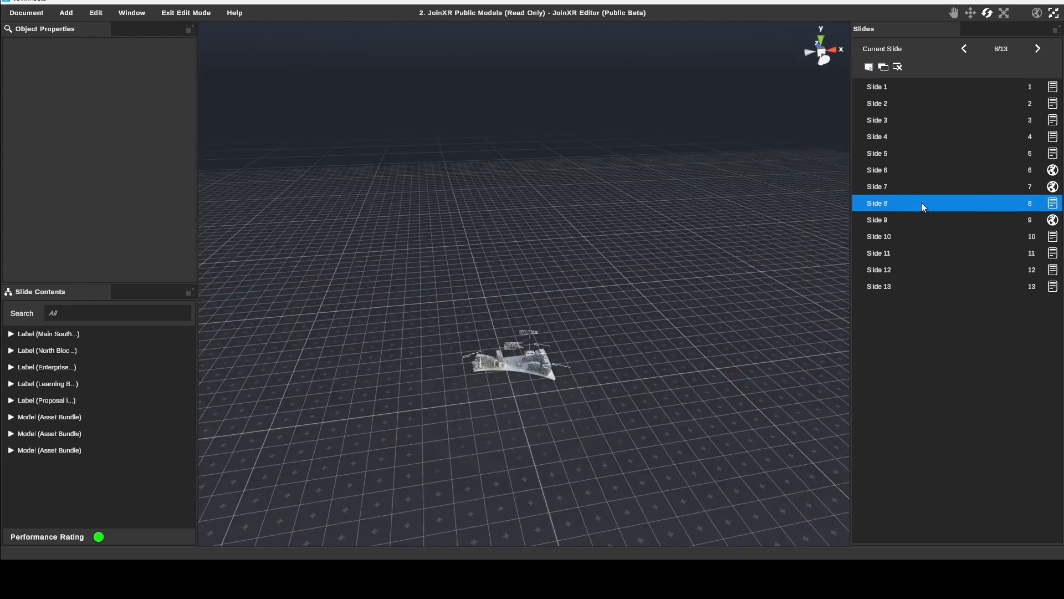
Edit slide 9's start point, moving it up beside the tall tower to about X -16.94, Y 25.27, Z 26.41.
click(890, 219)
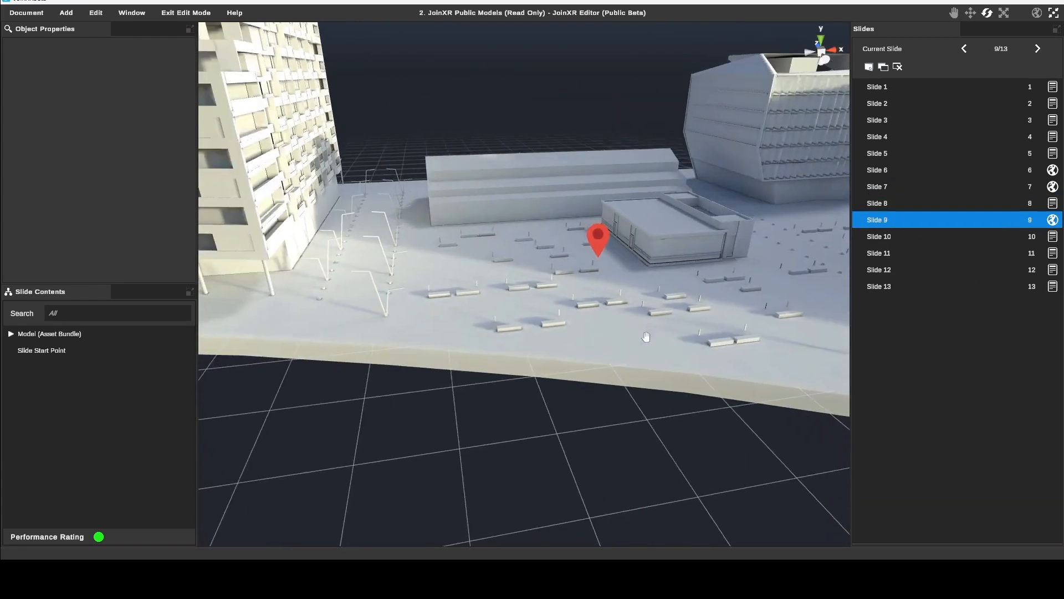
click(571, 273)
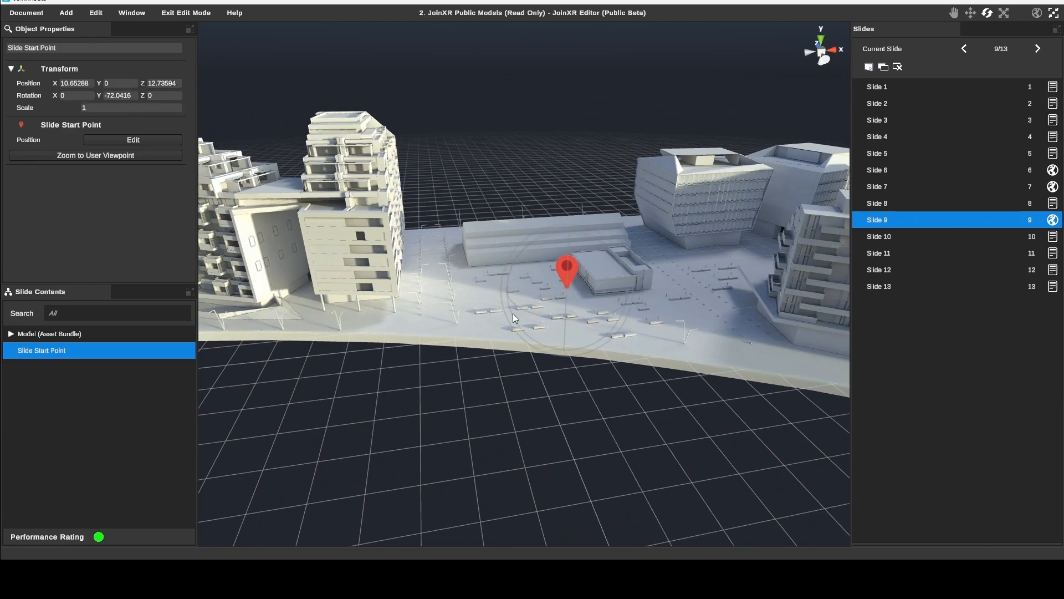
click(136, 141)
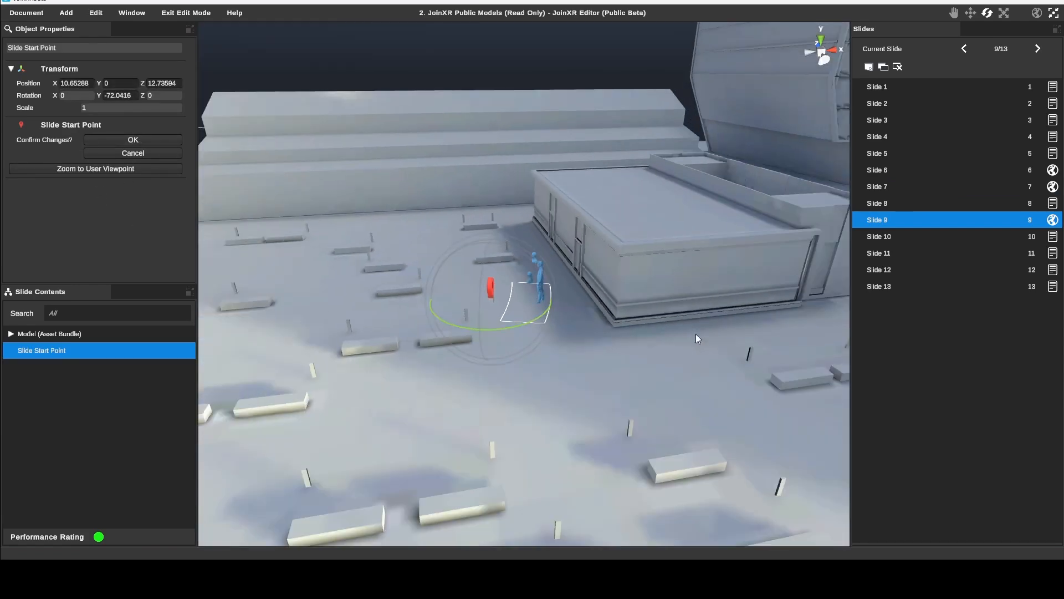
right_drag(660, 384, 587, 379)
scroll(563, 324, down, 5)
middle_drag(563, 325, 707, 438)
key(w)
drag(663, 432, 445, 45)
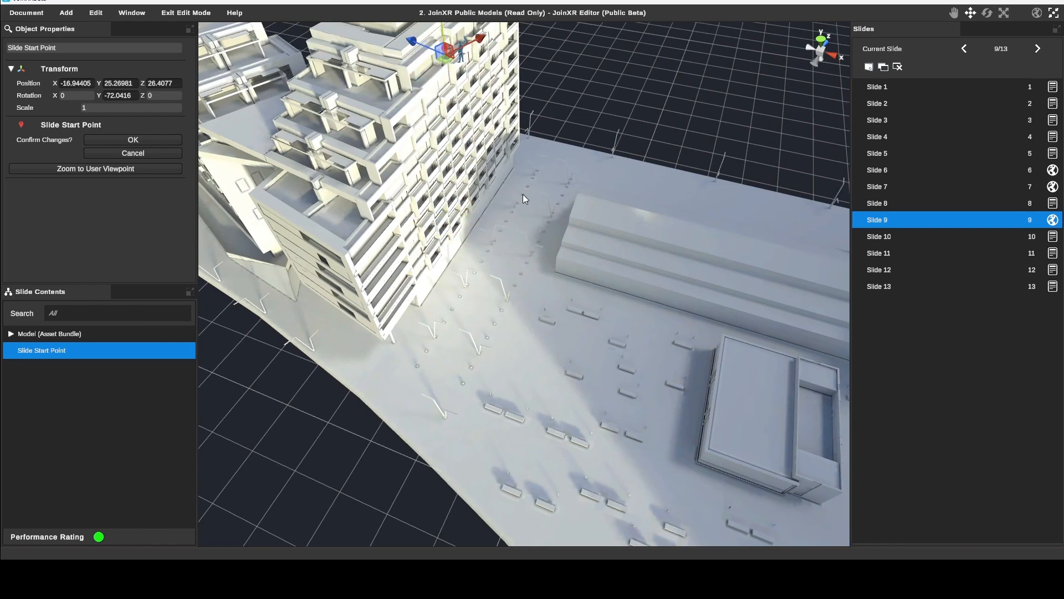
Raise the start point above the tower's roof to about X -22.31, Y 33.58, Z 28.54 and rotate it to about 74.27 around Y.
key(f)
scroll(480, 190, down, 5)
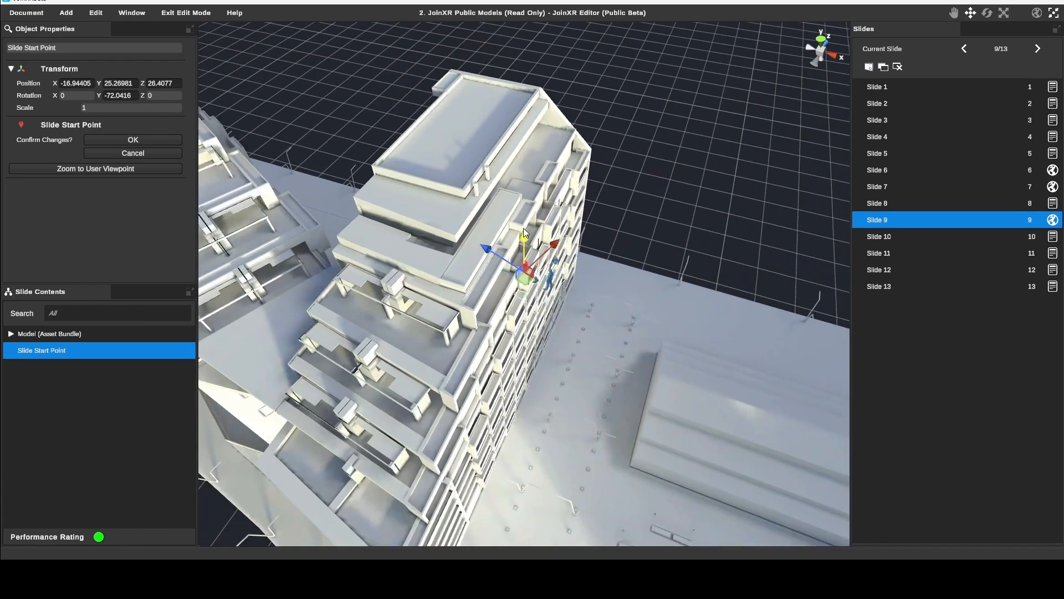
drag(524, 246, 518, 132)
drag(524, 189, 350, 156)
key(e)
scroll(558, 212, up, 5)
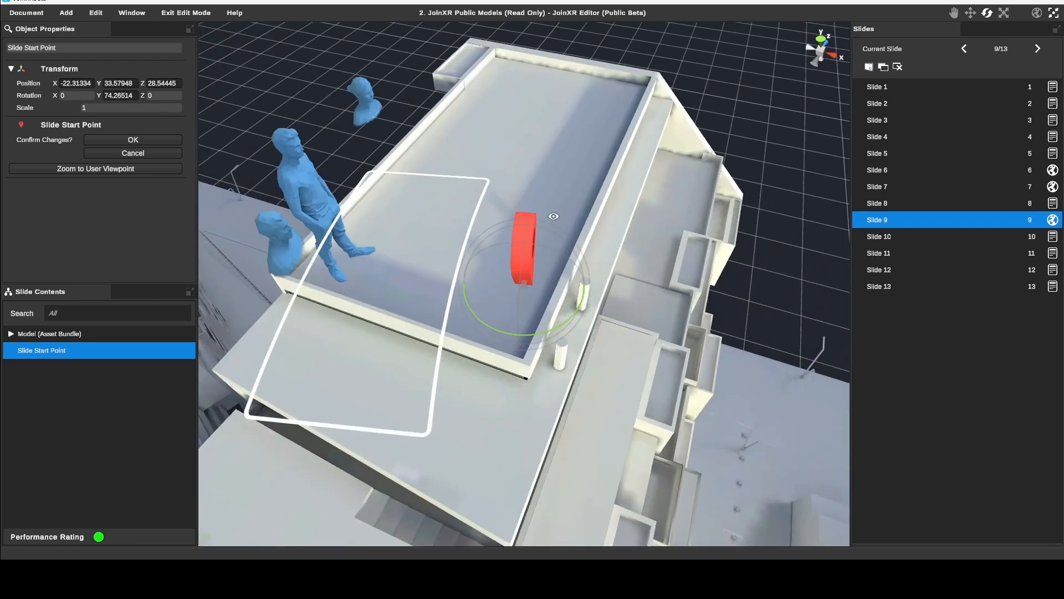
Set the start point down on the tower's flat roof at about X -26.09, Y 27.66, Z 35.
alt+drag(653, 231, 657, 212)
scroll(607, 320, down, 5)
middle_drag(608, 320, 752, 237)
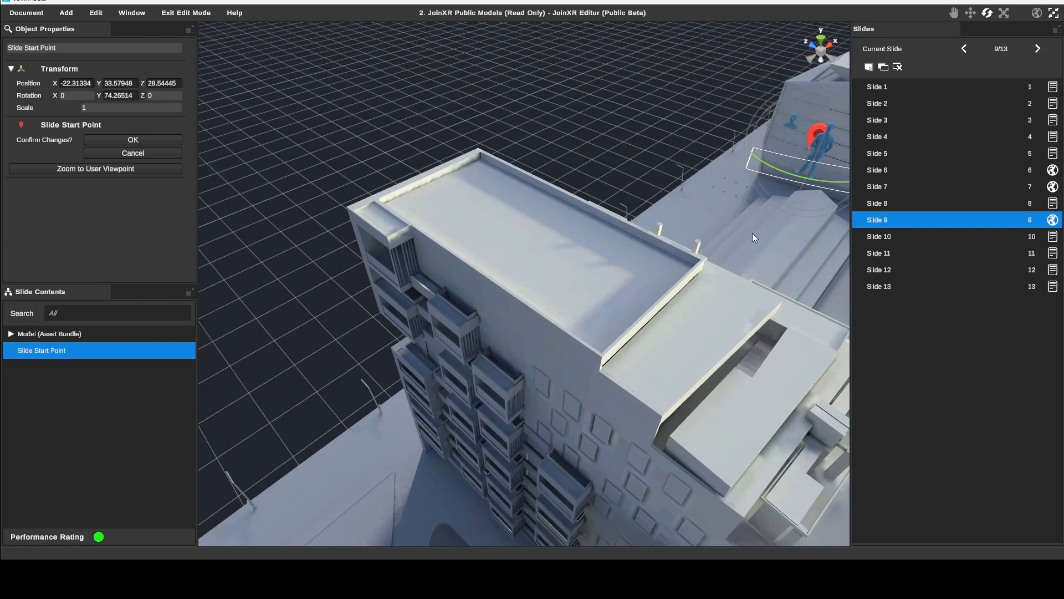
key(w)
drag(801, 158, 575, 161)
drag(588, 113, 581, 215)
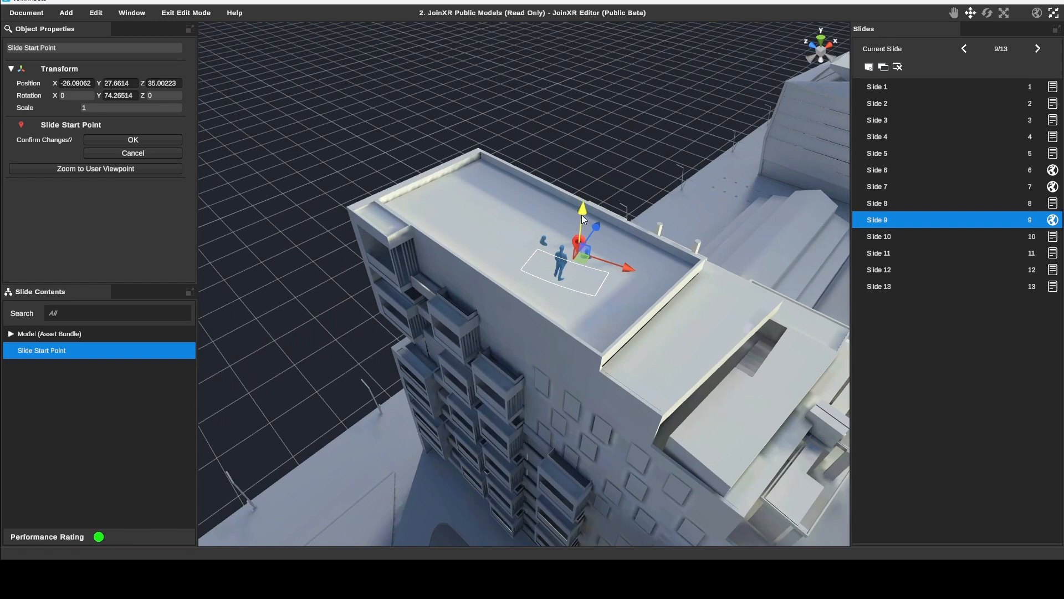
Rotate the rooftop start point to about 129.67 around Y, shift it to about X -24.68, Y 27.76, Z 32.34, and check the user viewpoint.
key(e)
drag(602, 289, 645, 266)
key(w)
click(138, 169)
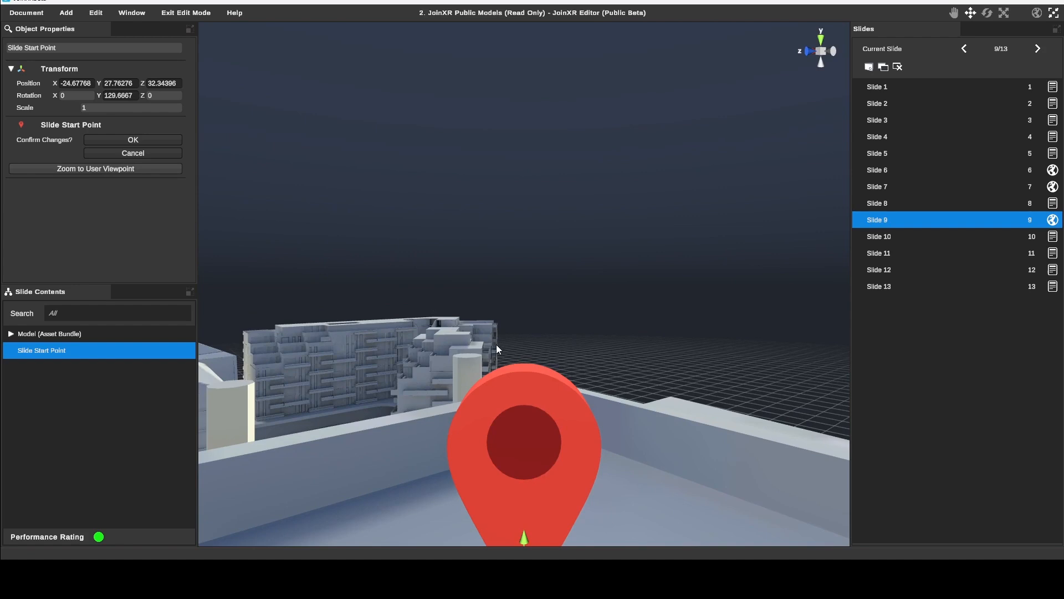
Move the start point closer to the roof corner, to about X -23.72, Z 31.6, and confirm the position changes.
right_drag(618, 247, 590, 293)
scroll(591, 293, down, 5)
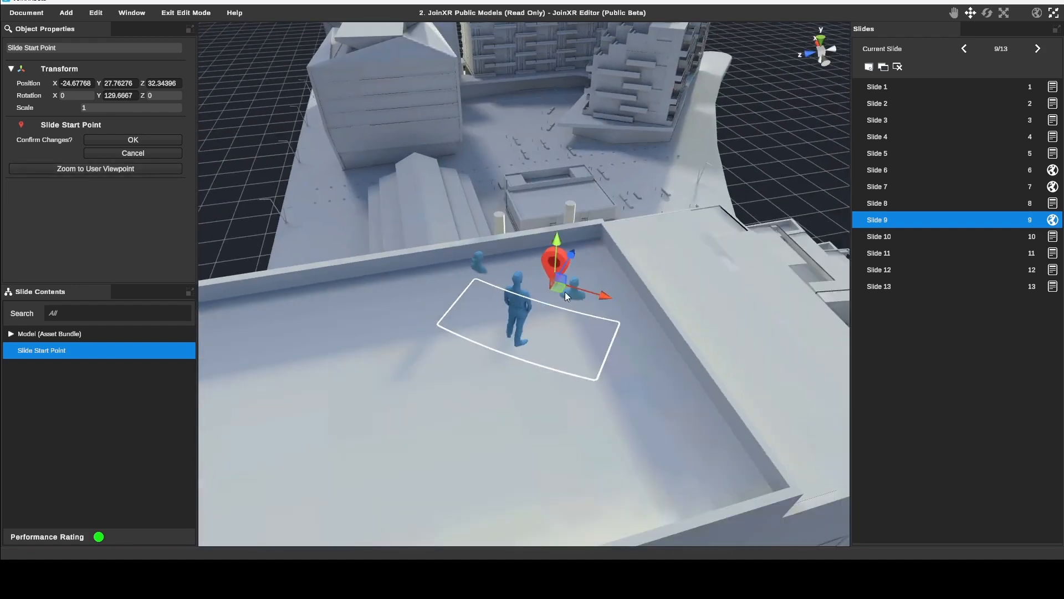
drag(561, 289, 573, 262)
click(142, 139)
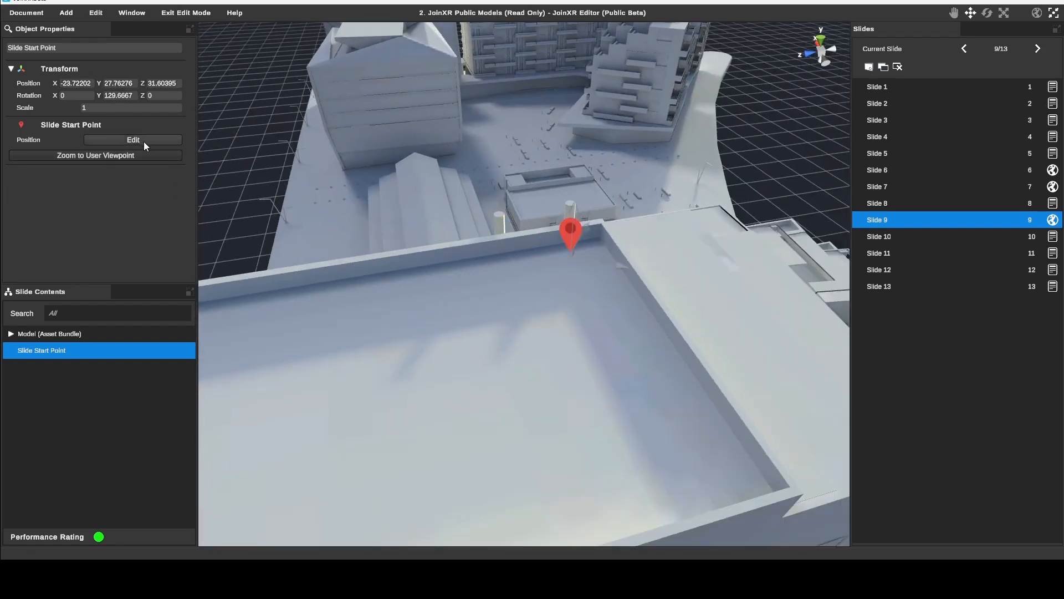
Examine the finished site from further away and review the sequence of slides 5 to 9.
scroll(634, 292, down, 6)
alt+drag(726, 377, 594, 380)
scroll(594, 380, down, 6)
middle_drag(713, 357, 554, 364)
alt+drag(729, 404, 636, 390)
click(924, 156)
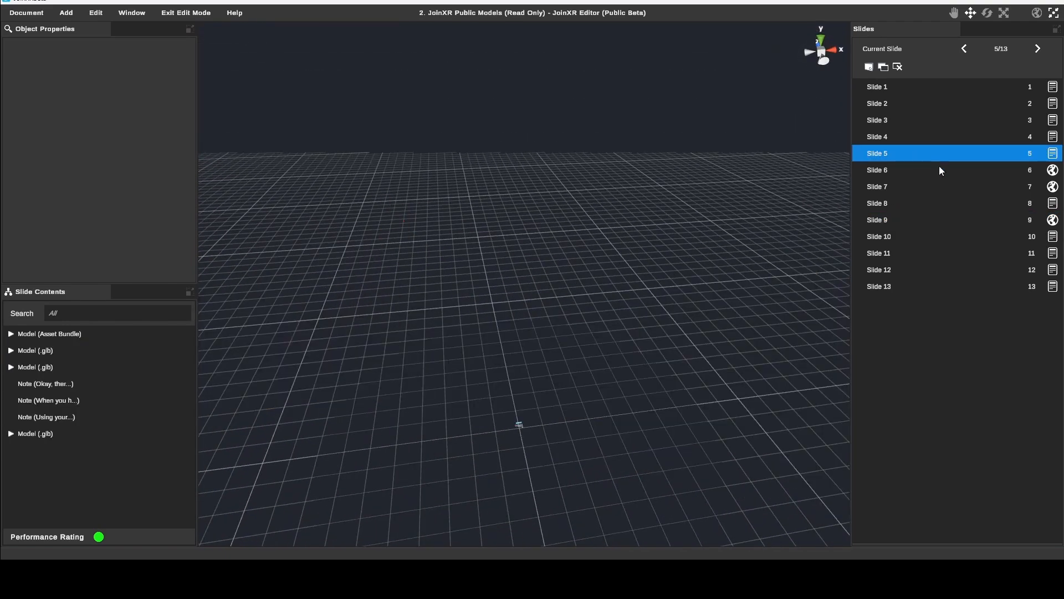
click(888, 169)
click(885, 185)
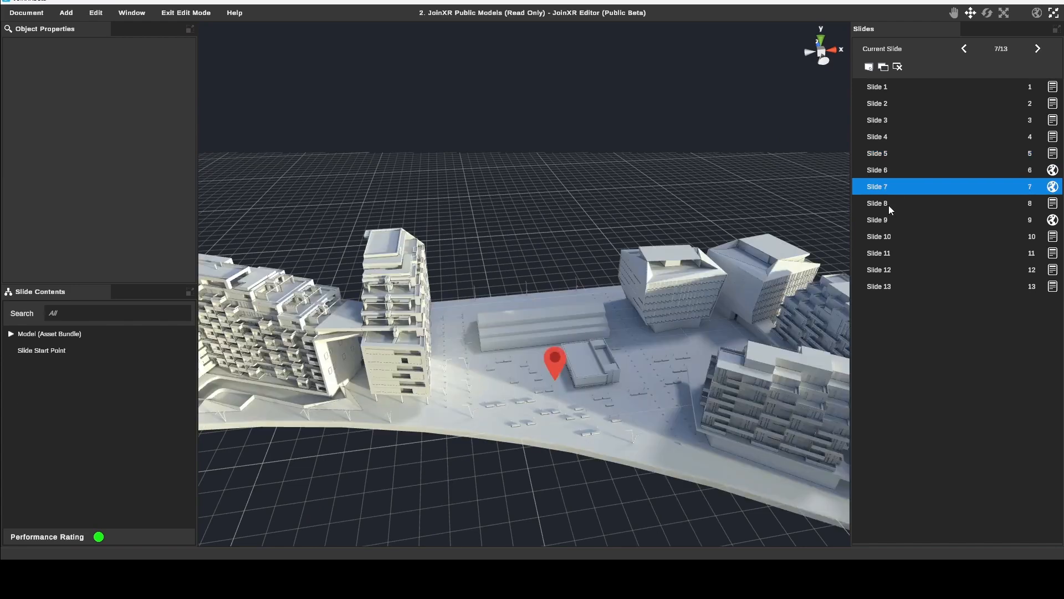
click(889, 173)
click(888, 187)
click(887, 203)
click(888, 219)
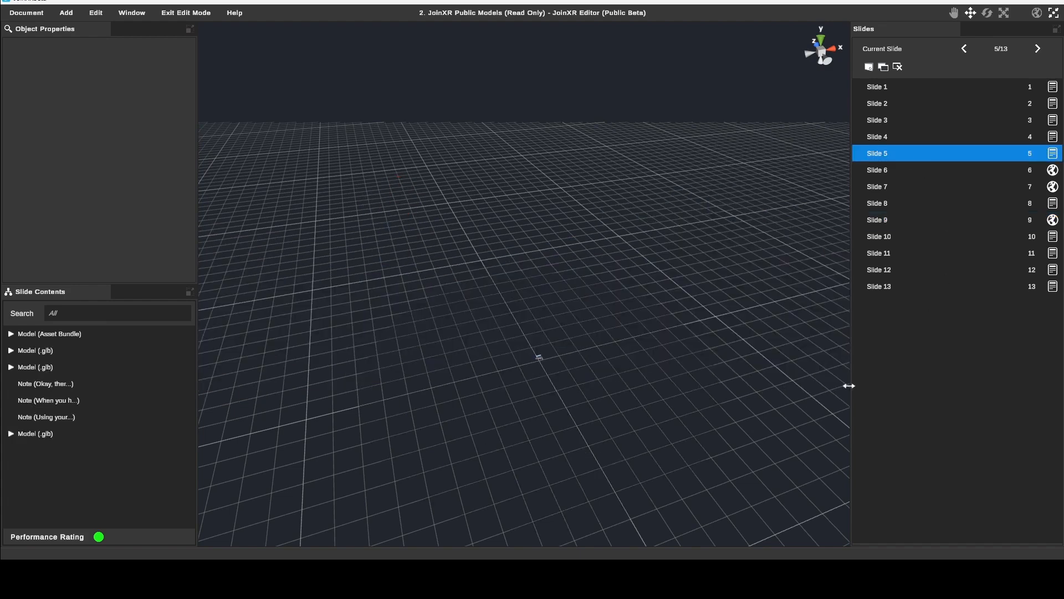
Exit edit mode, accepting the unsaved-changes prompt, and reset the view of slide 5 in the presentation.
click(195, 15)
click(198, 30)
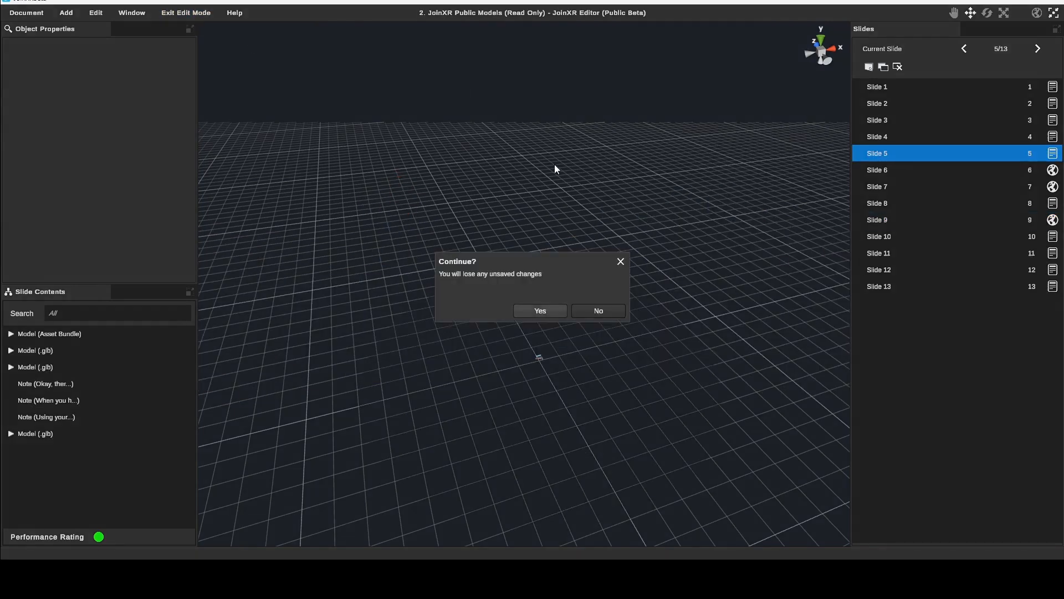
click(541, 312)
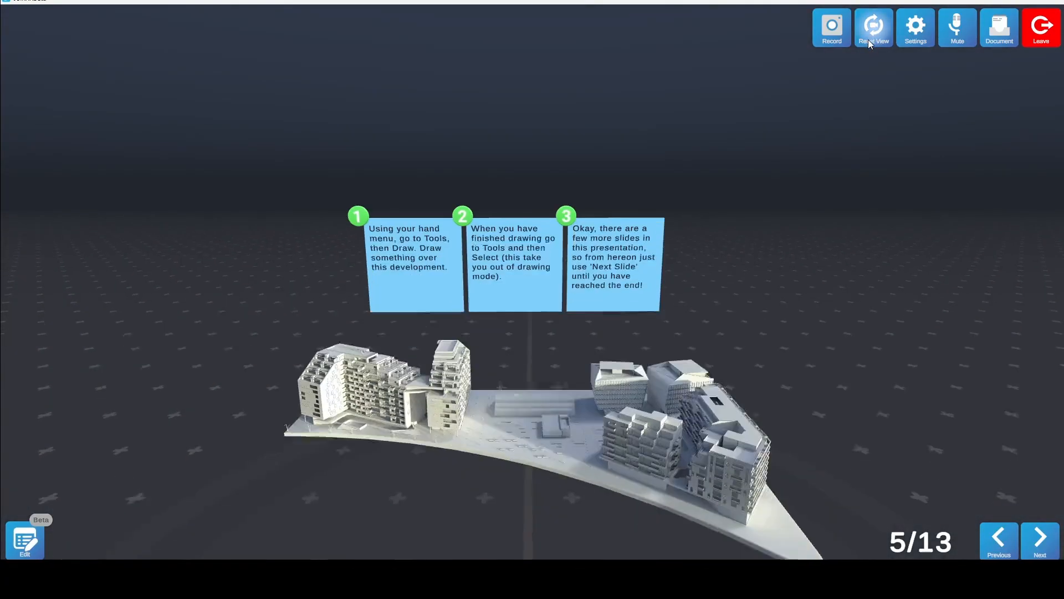
click(869, 39)
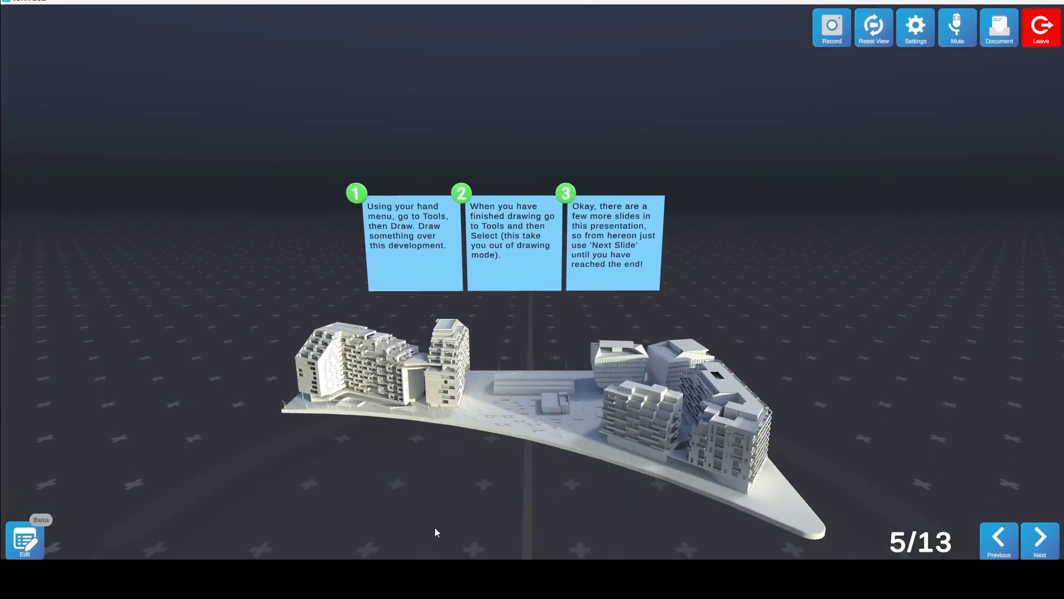
drag(399, 507, 422, 508)
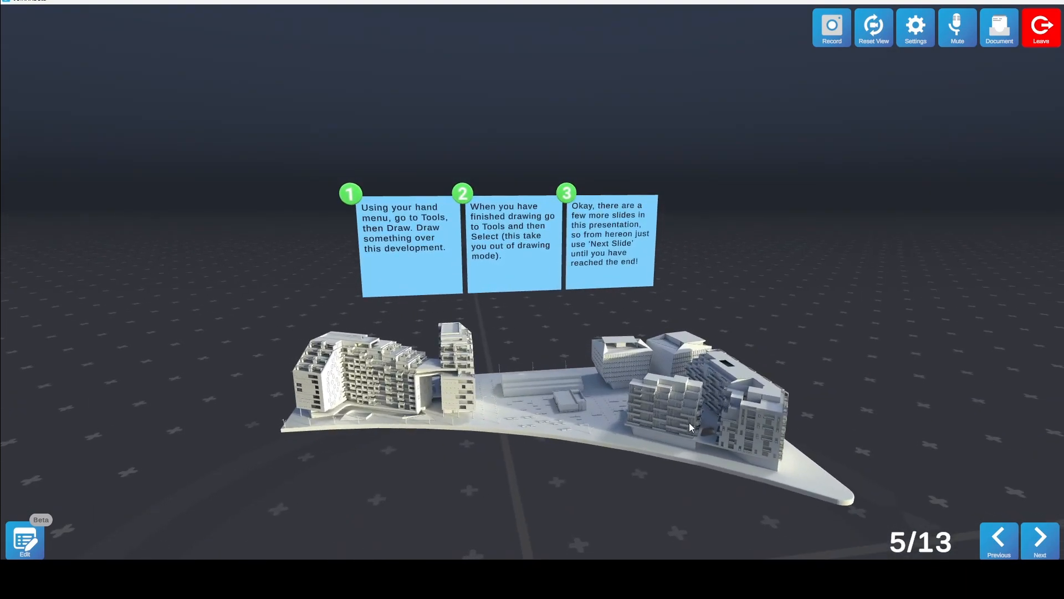
Advance the presentation from slide 5 to slide 9 to check each model view and life-size viewpoint.
click(1044, 536)
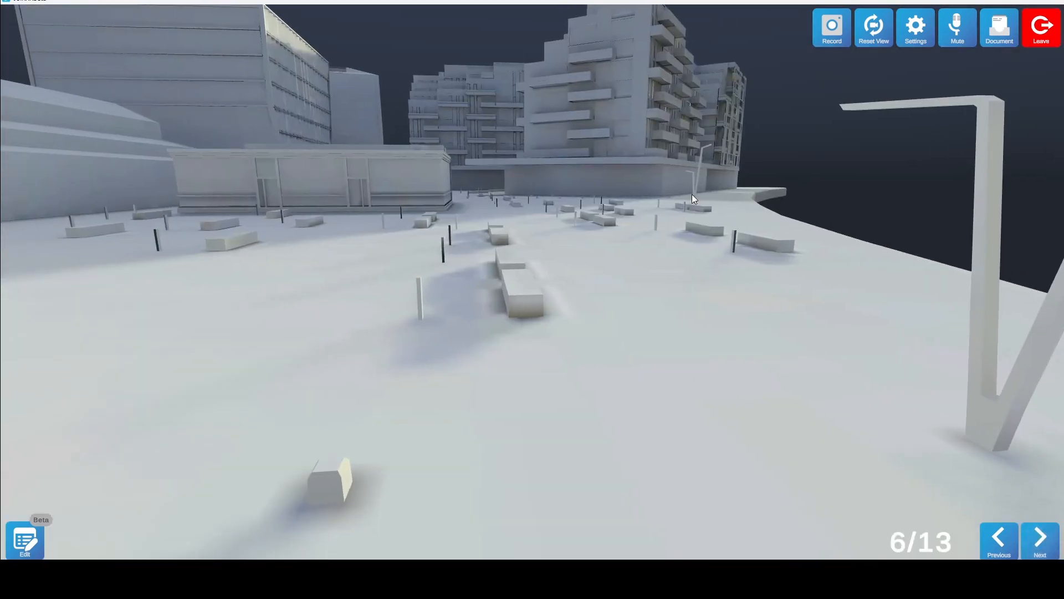
click(1039, 542)
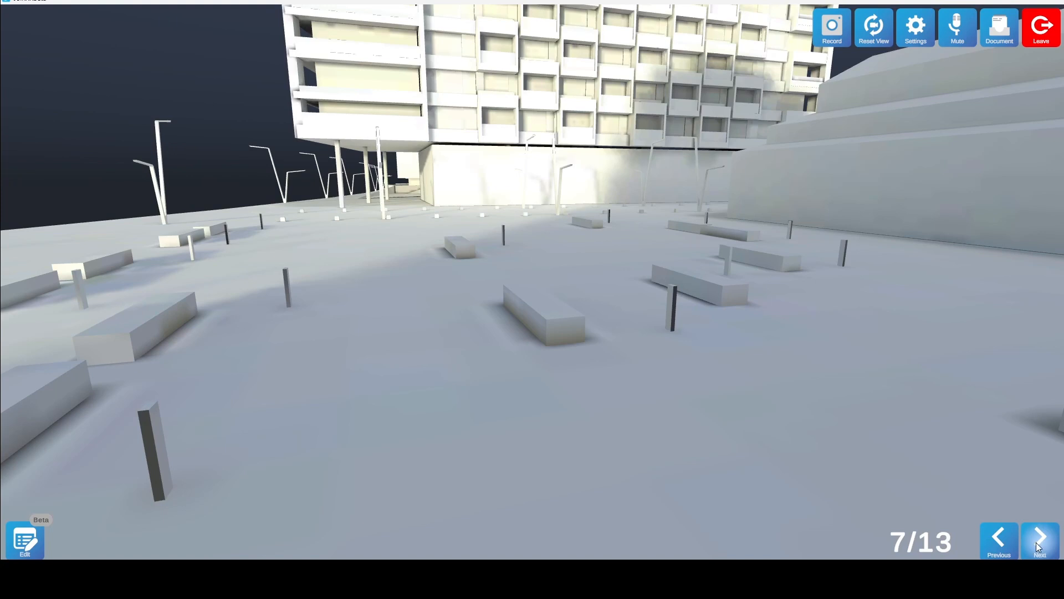
click(1044, 543)
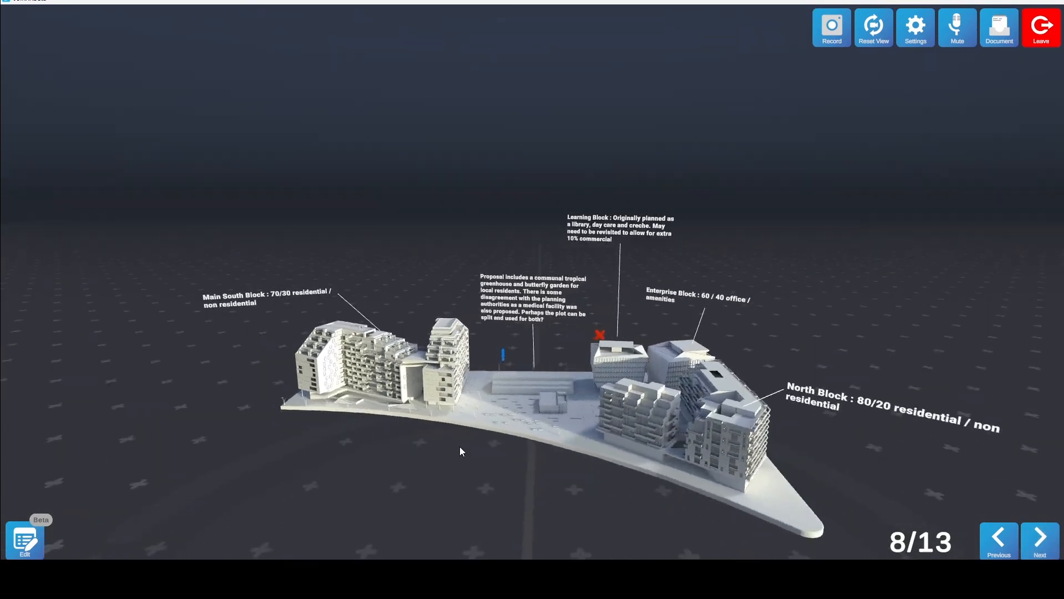
click(1045, 546)
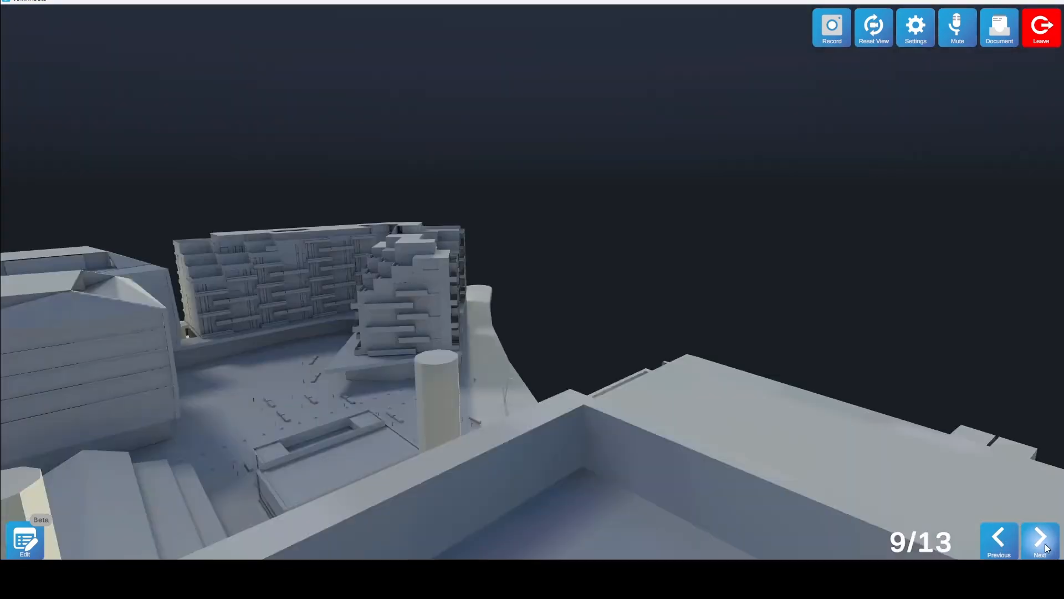